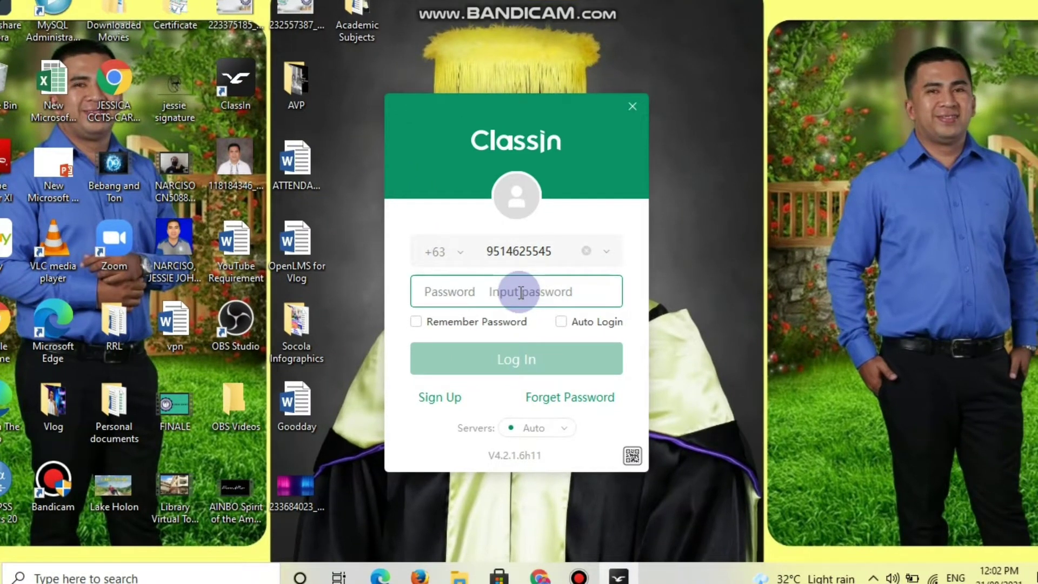
Log in to the ClassIn teacher account with the password set to be remembered
type("aaaaaa")
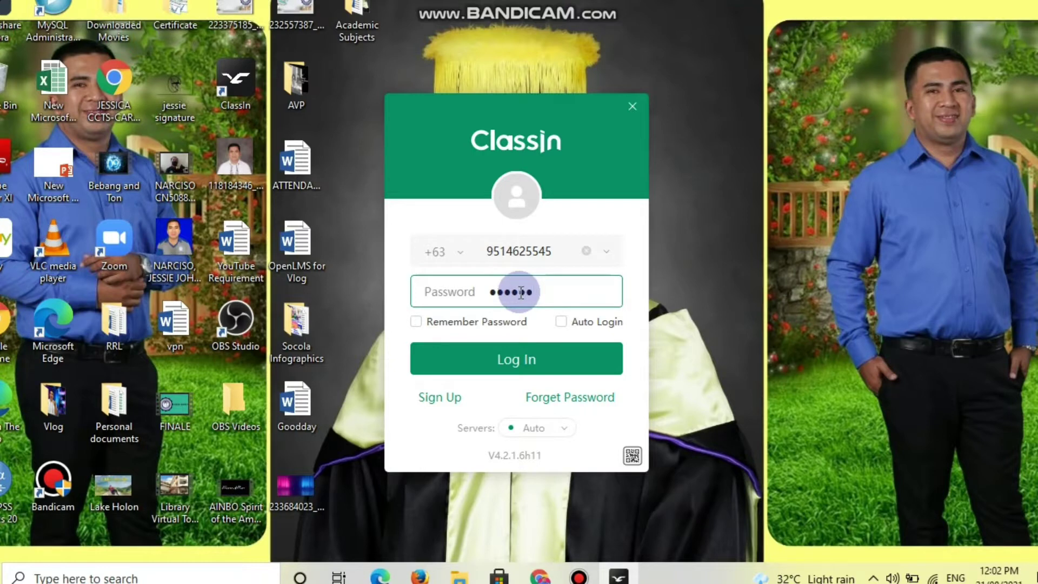
type("aaaaa")
type("aa")
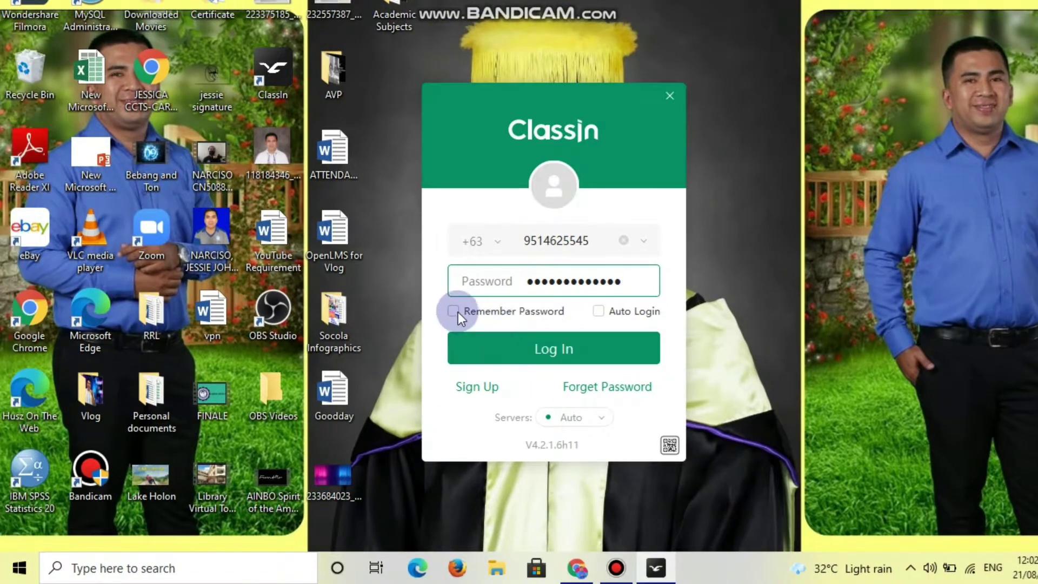
left_click(437, 321)
left_click(501, 359)
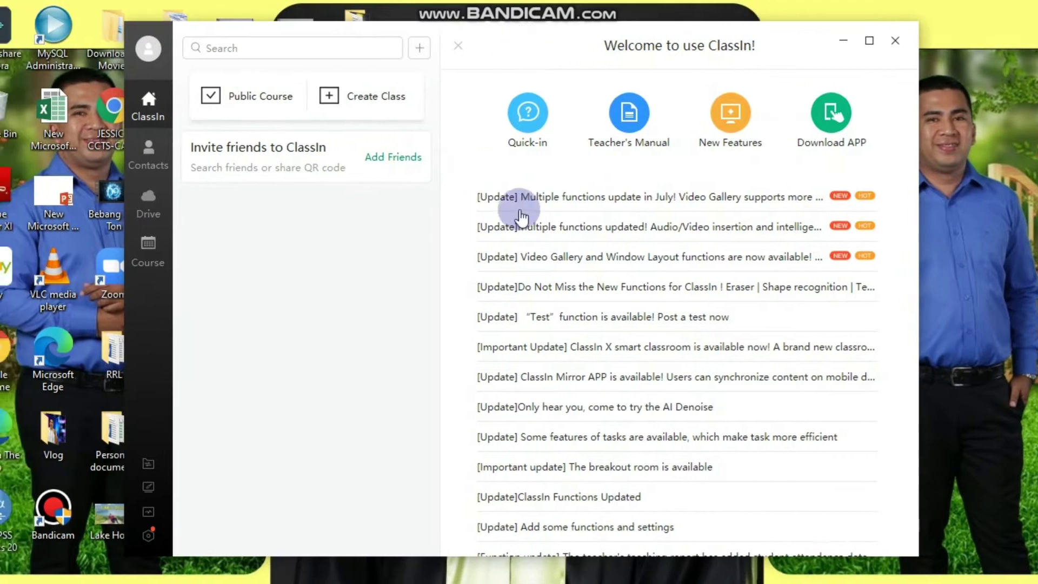
Add the surname to the display name on the account profile card
scroll(519, 211, "down", 3)
scroll(520, 224, "up", 2)
scroll(520, 224, "up", 1)
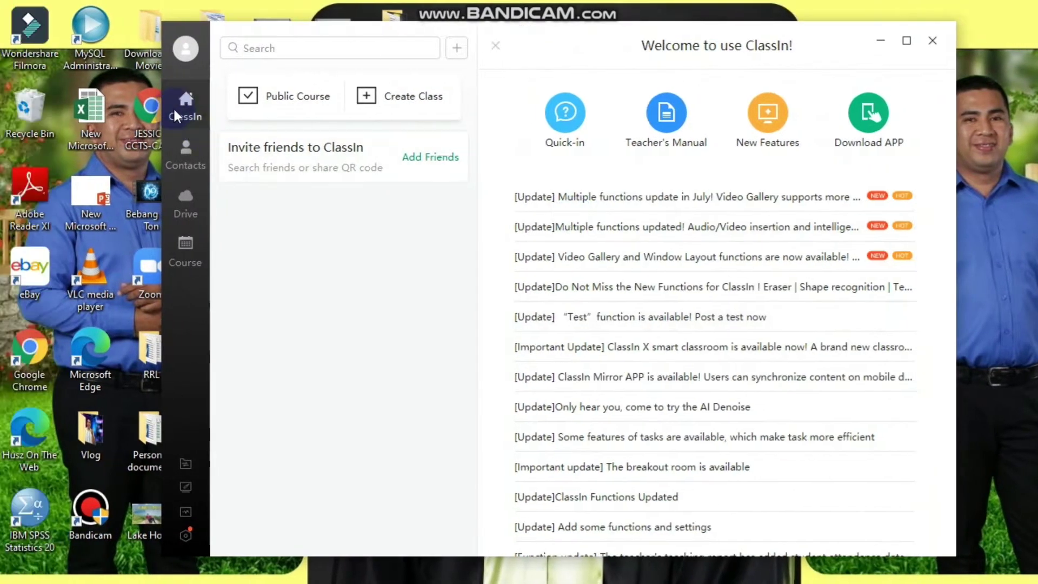
left_click(183, 51)
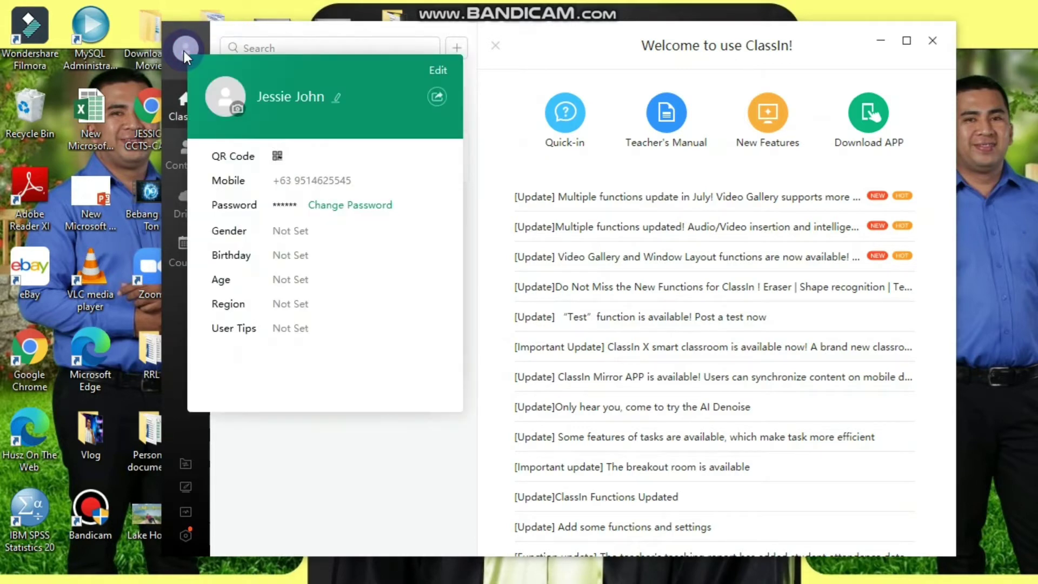
left_click(338, 99)
type("Narc")
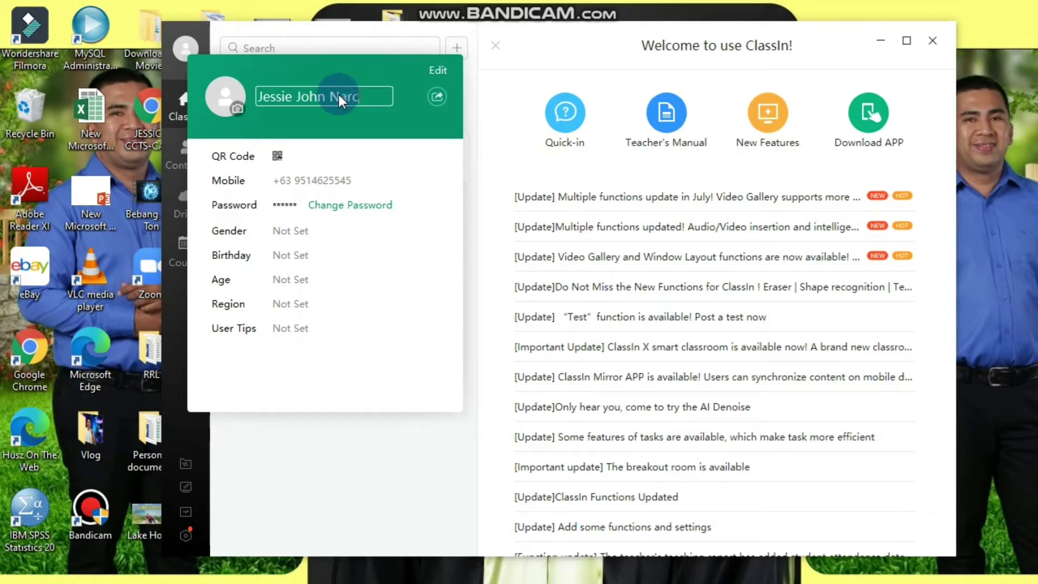
type("iso")
left_click(236, 109)
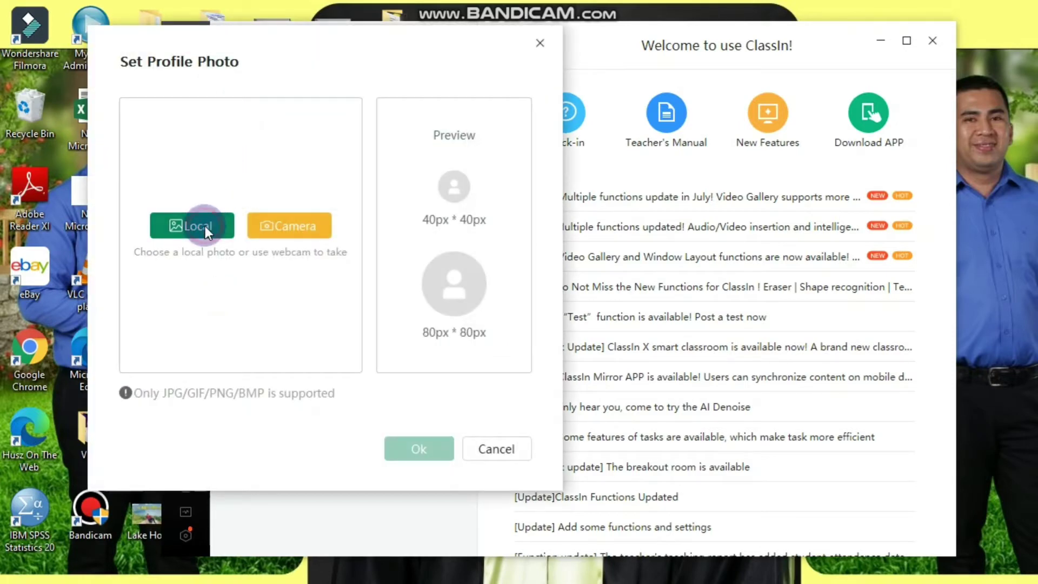
Upload the portrait photo from the Desktop as the profile picture
left_click(206, 226)
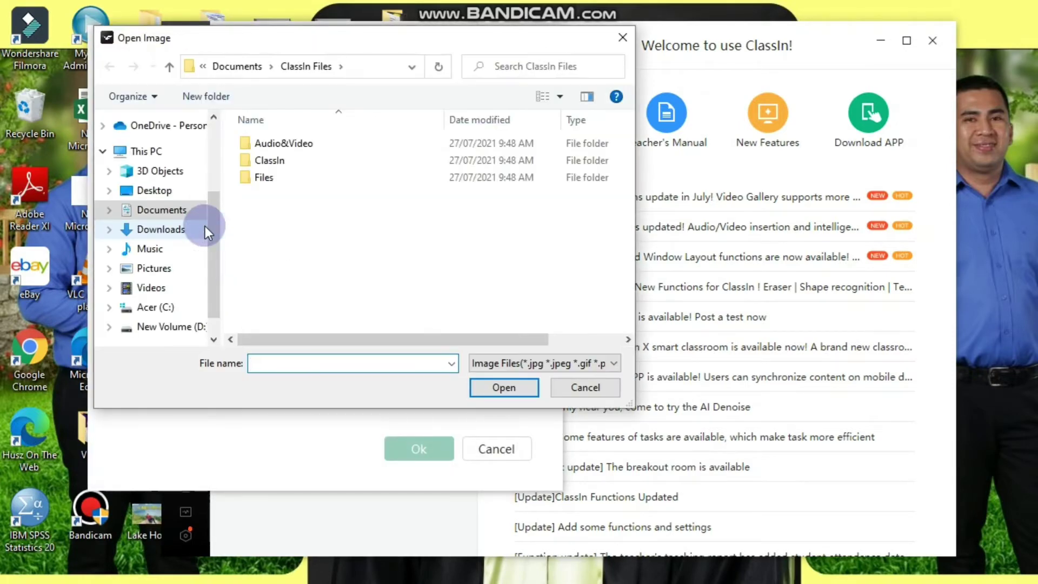
left_click(146, 190)
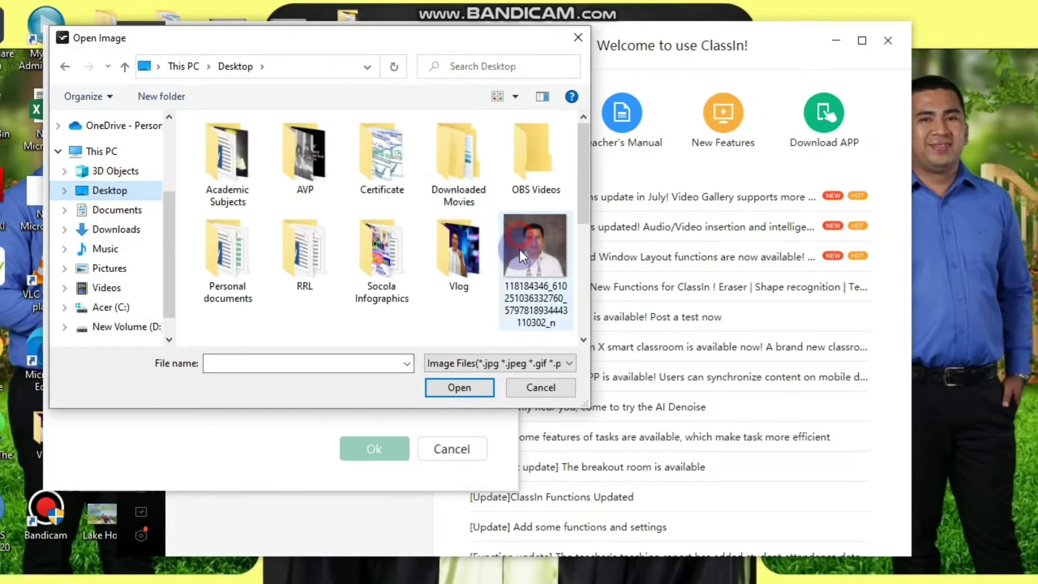
left_click(573, 246)
left_click(497, 388)
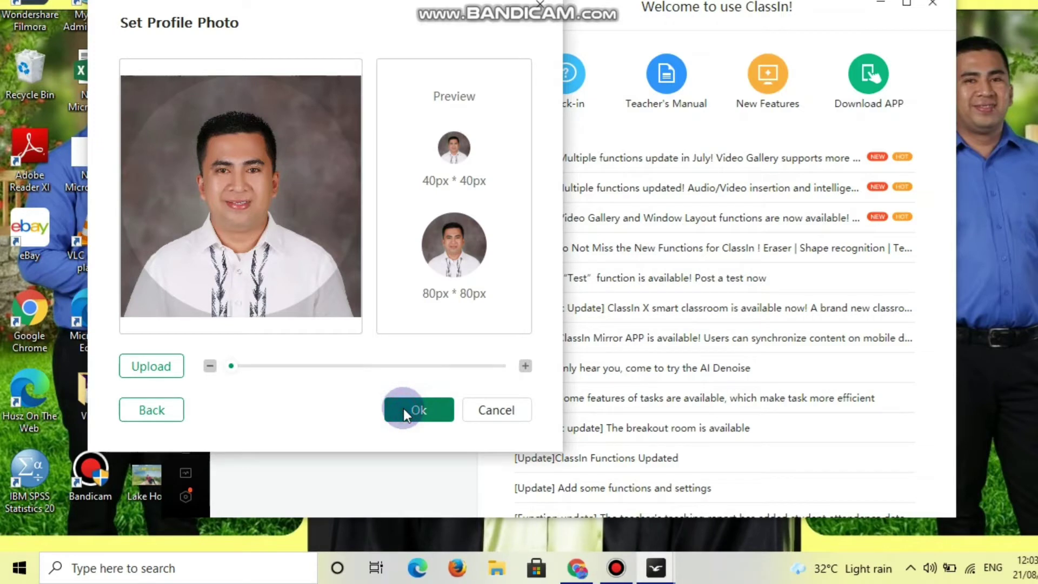
left_click(403, 408)
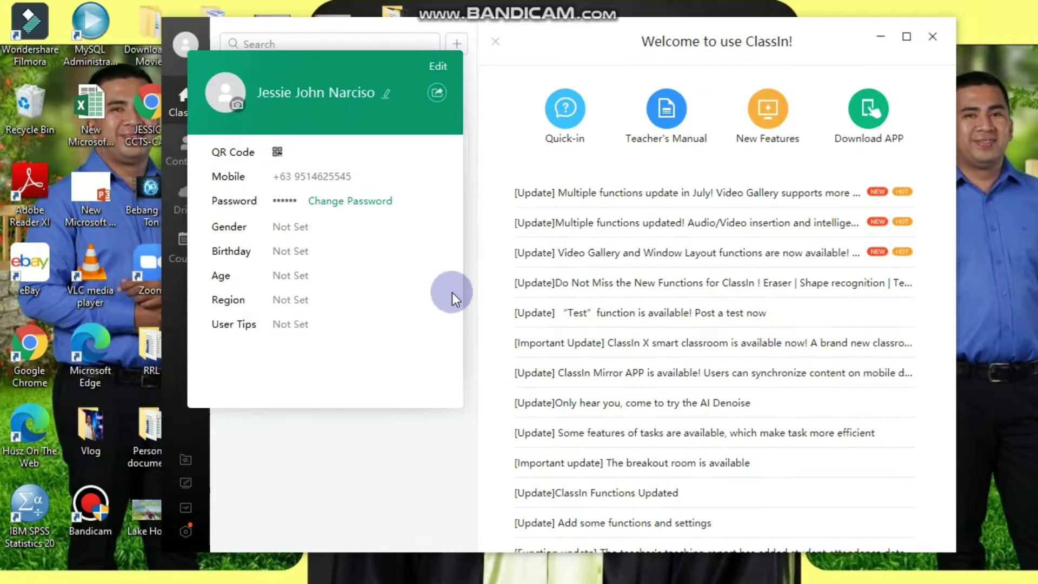
Close the profile card and browse Contacts, Drive, the course calendar and file transfers
left_click(474, 132)
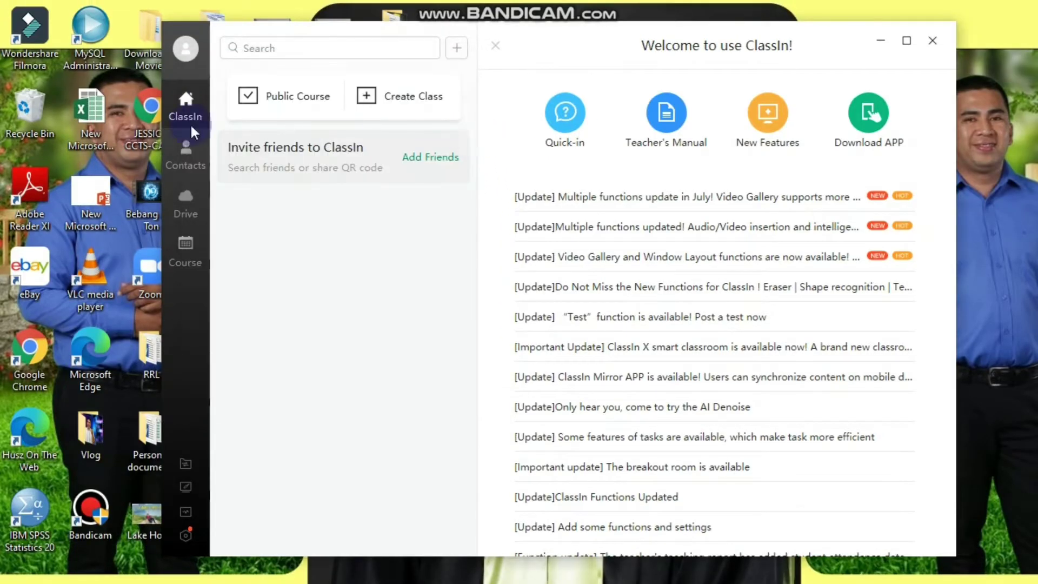
left_click(194, 158)
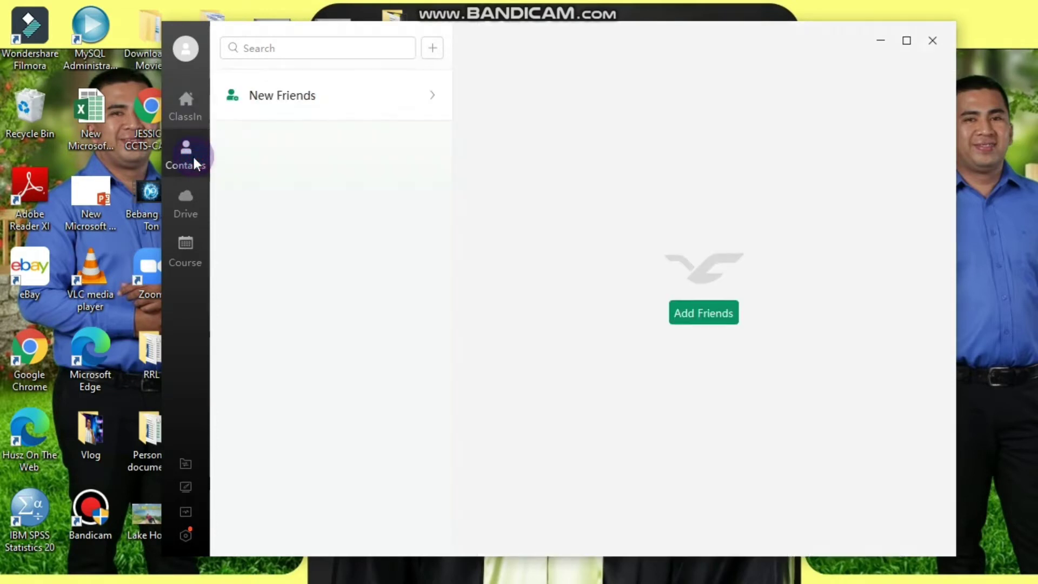
left_click(190, 205)
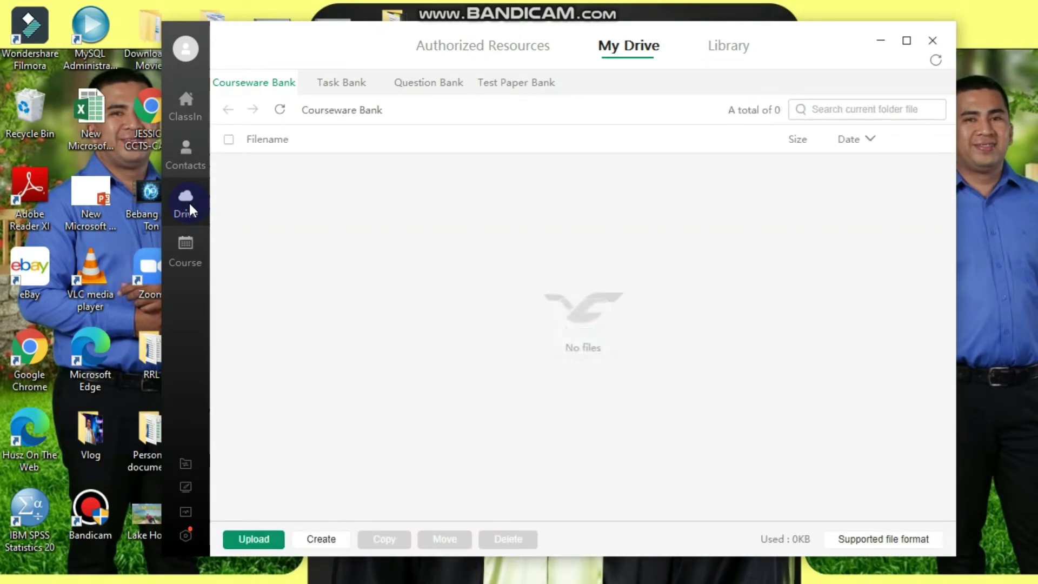
left_click(191, 249)
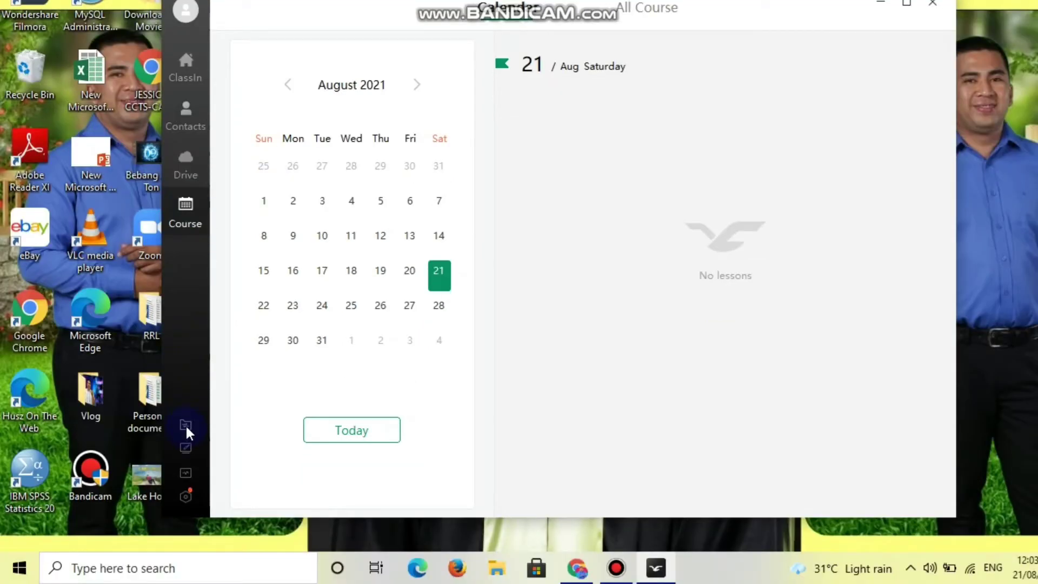
left_click(186, 421)
Start then abandon the device check, return to ClassIn home and minimize the window
left_click(186, 472)
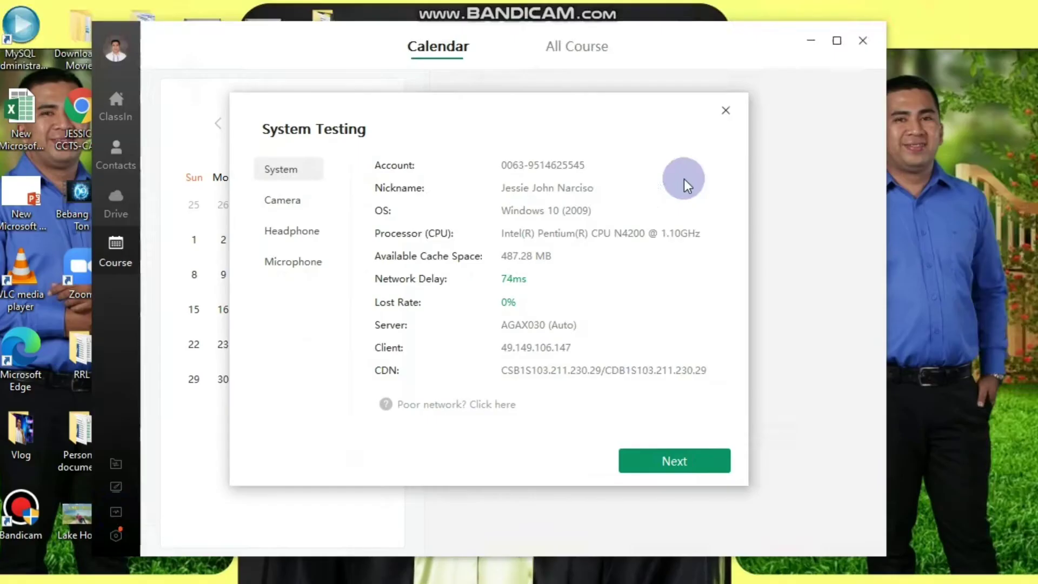
left_click(725, 111)
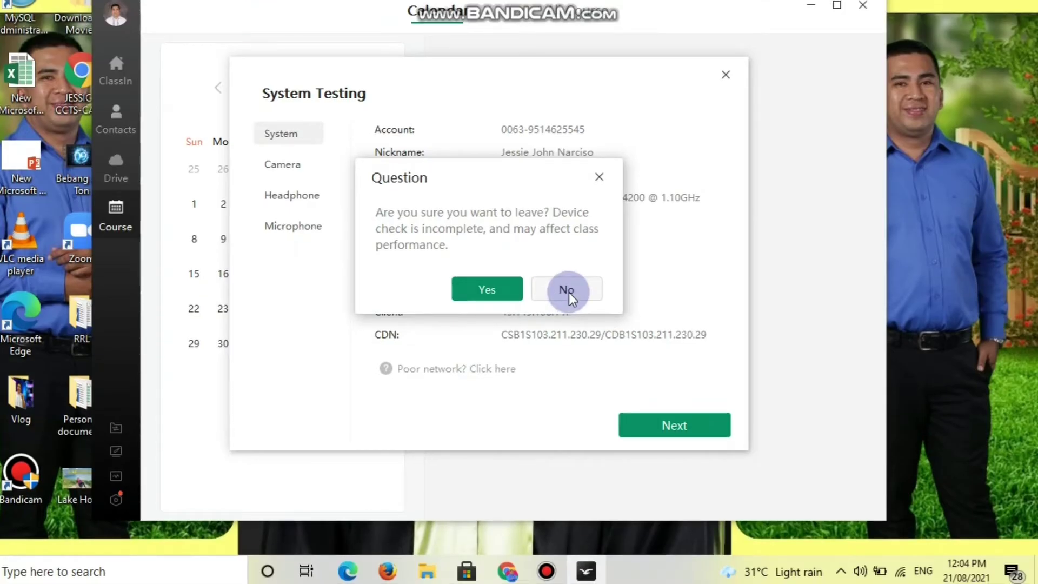
left_click(513, 291)
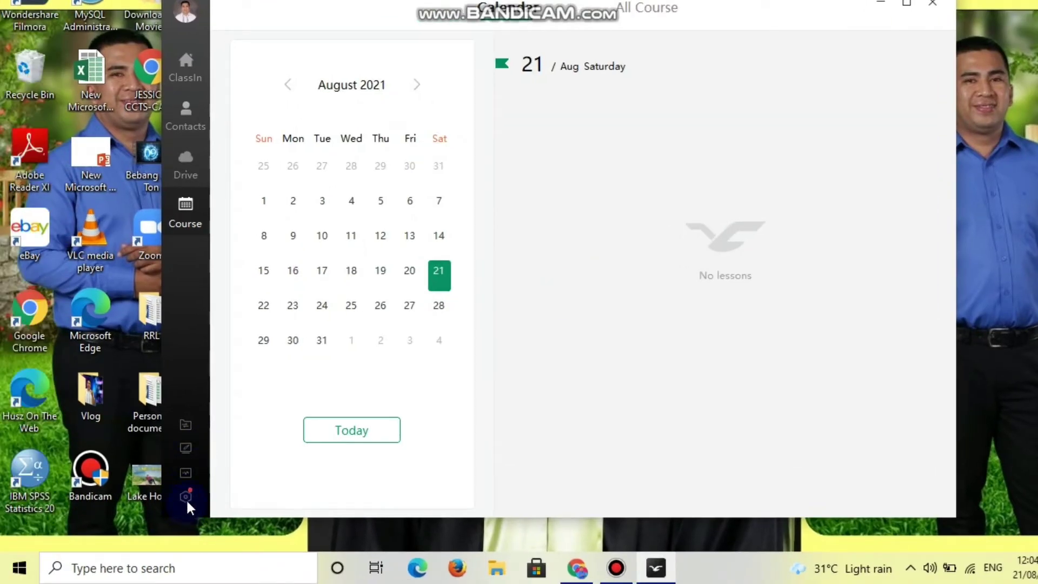
left_click(186, 496)
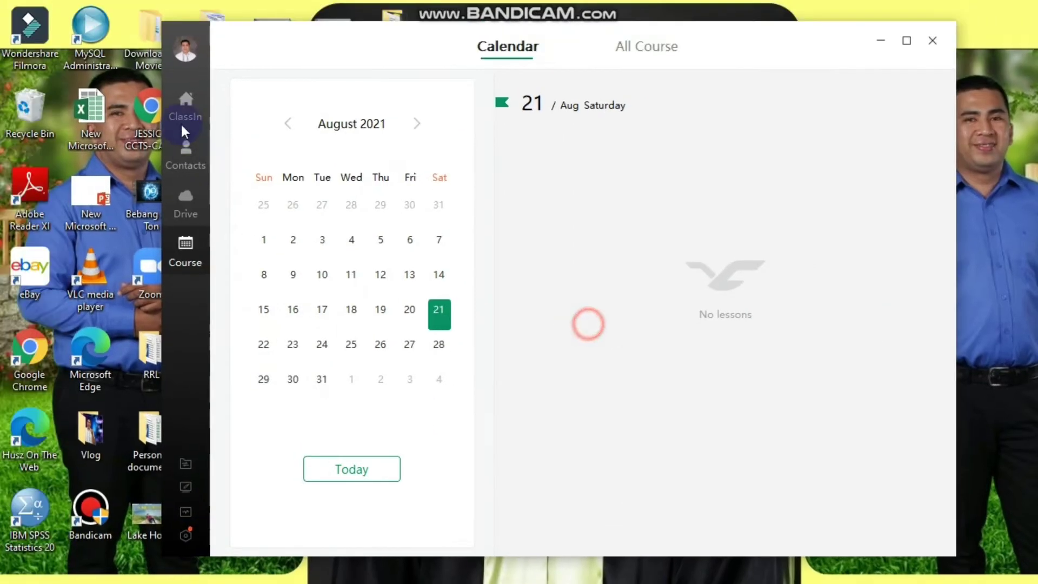
left_click(184, 115)
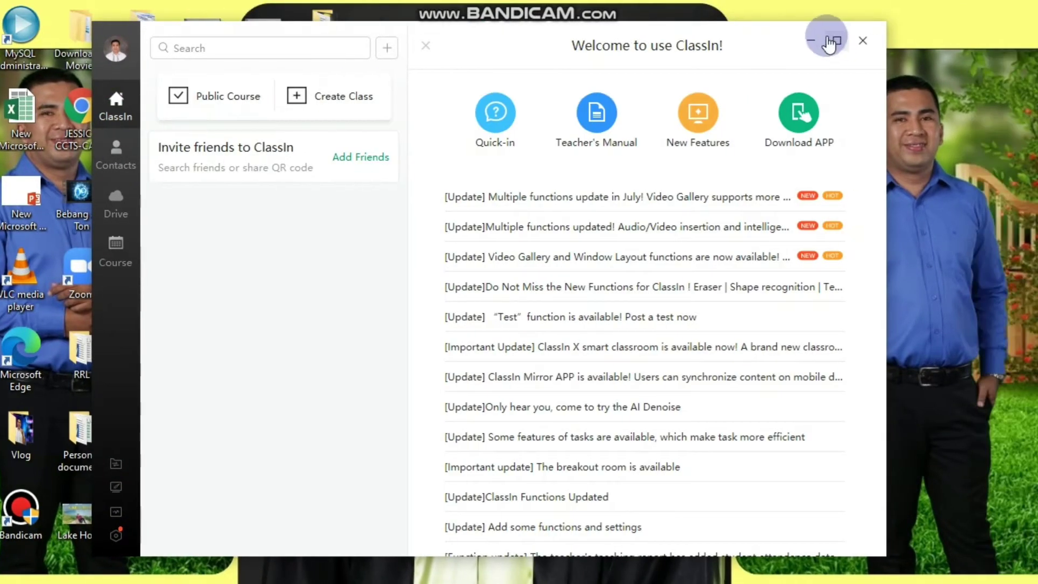
left_click(812, 37)
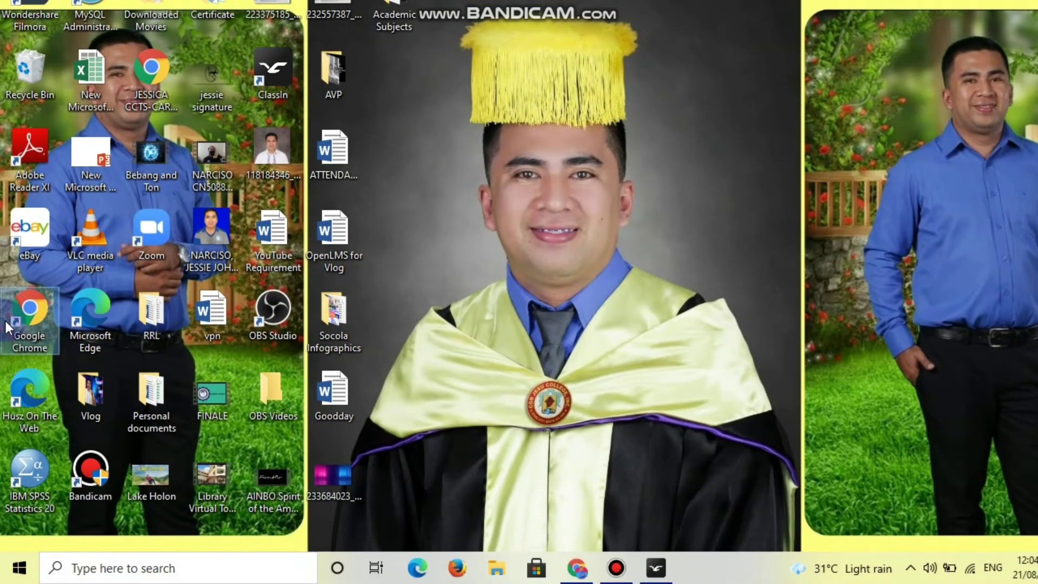
Launch Chrome, sign in to Open LMS and open GE301 - Art Appreciation from My Courses
double_click(7, 325)
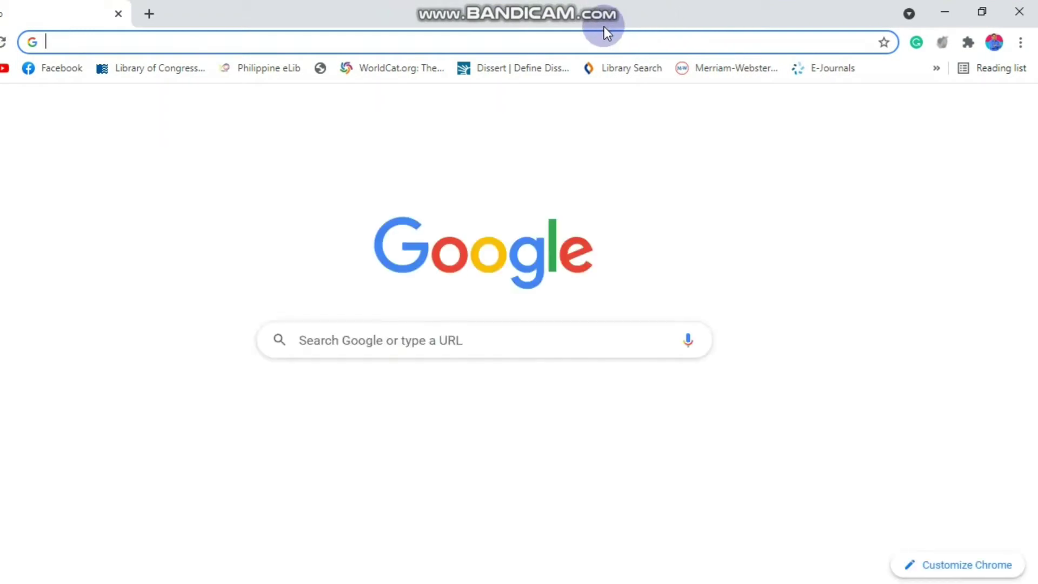
type("rmmc.myopenlms.net")
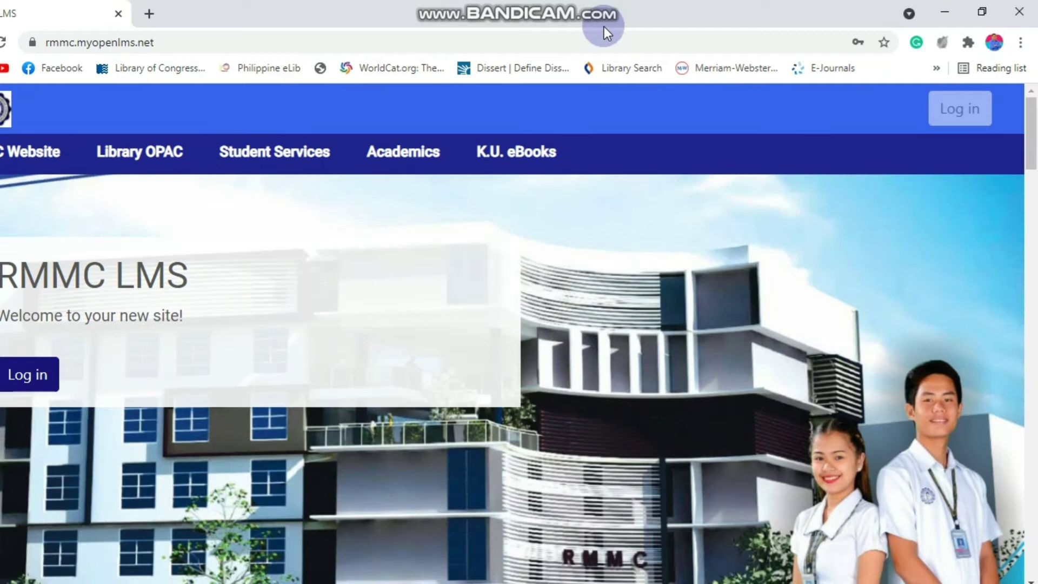
left_click(962, 114)
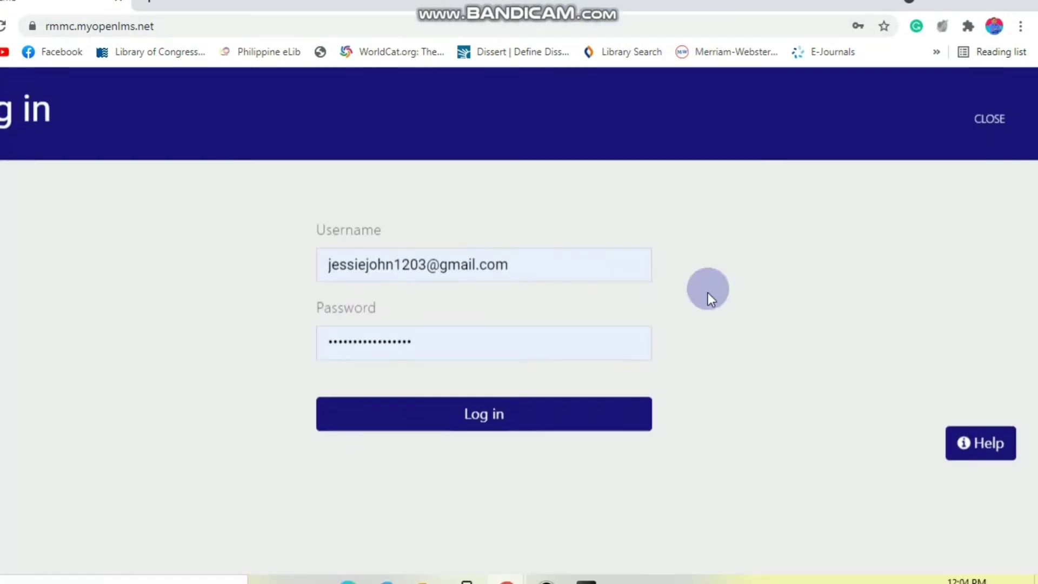
left_click(521, 393)
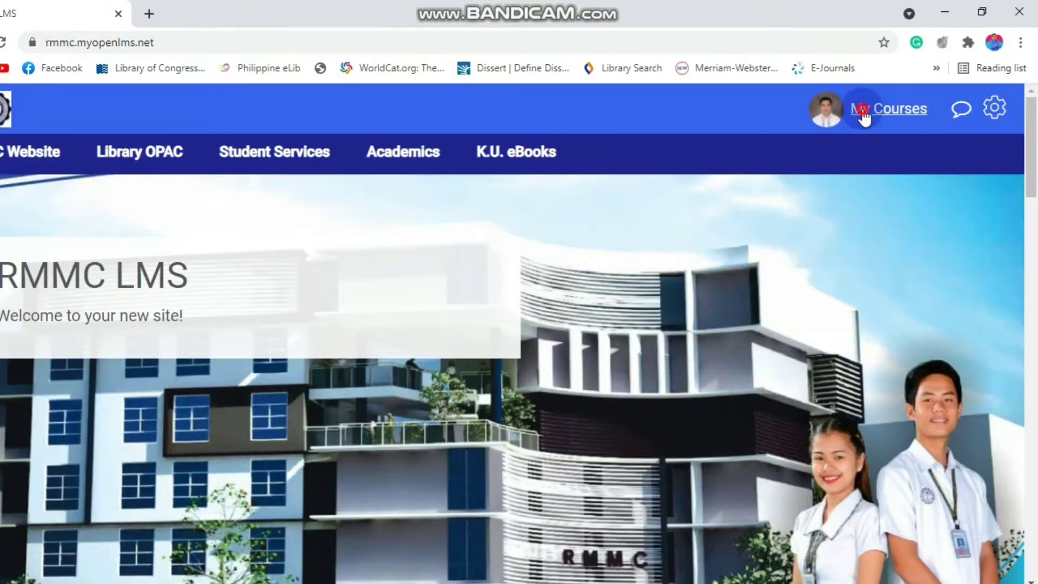
left_click(864, 113)
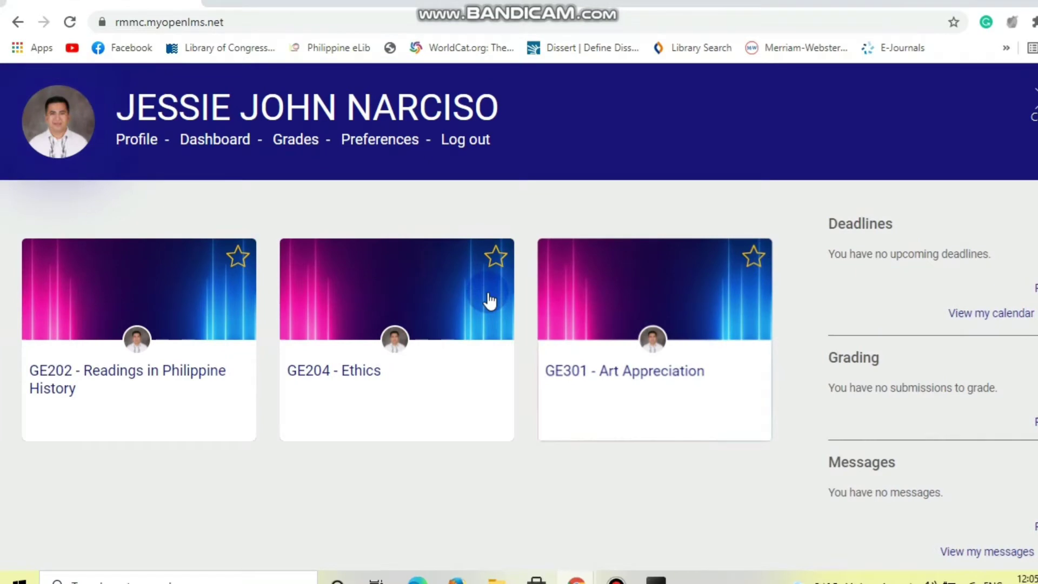
left_click(546, 356)
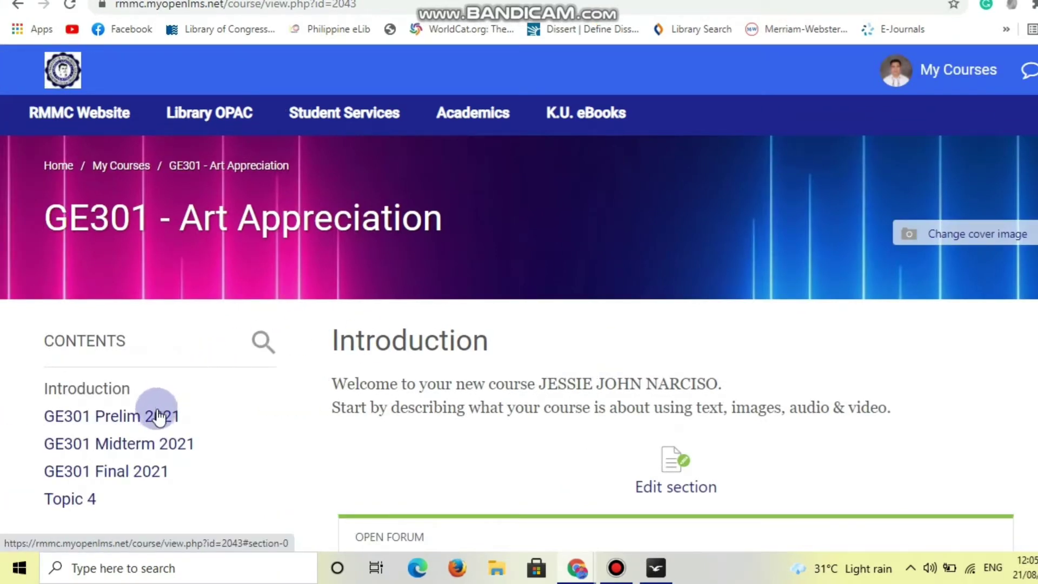
Add an External tool activity to the GE301 Prelim 2021 section
left_click(157, 421)
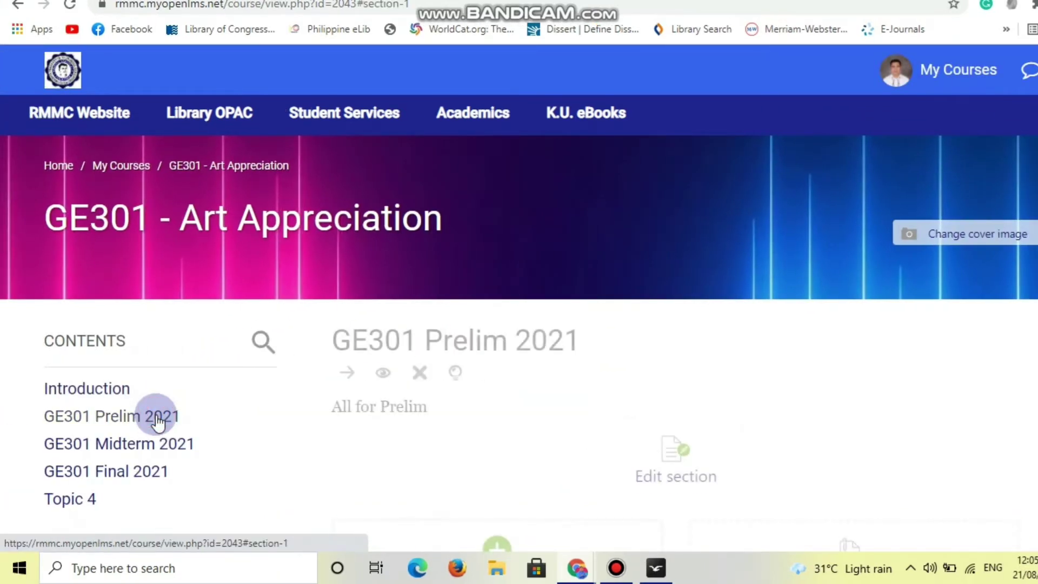
scroll(685, 356, "down", 5)
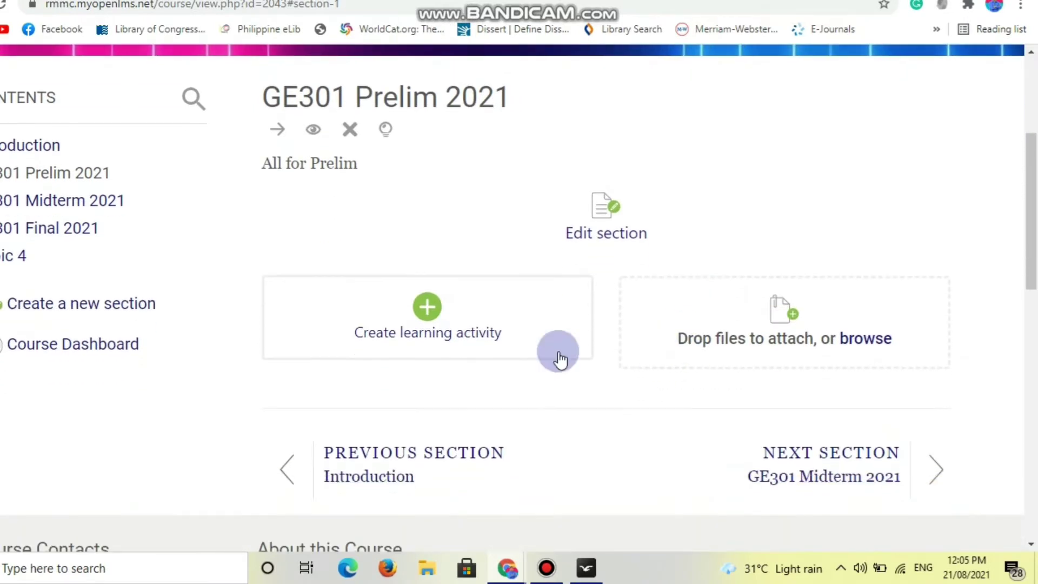
left_click(494, 323)
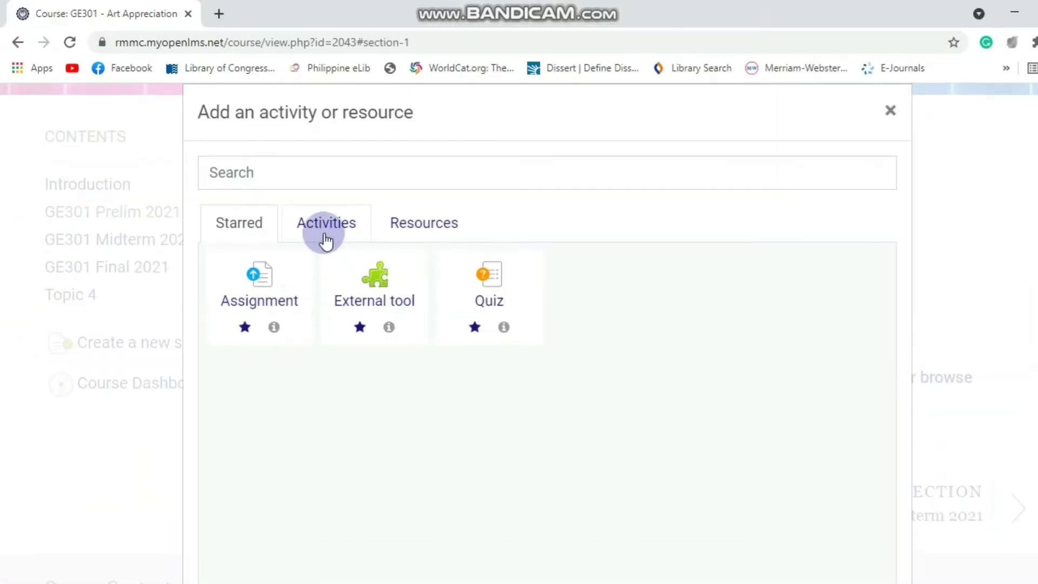
left_click(323, 226)
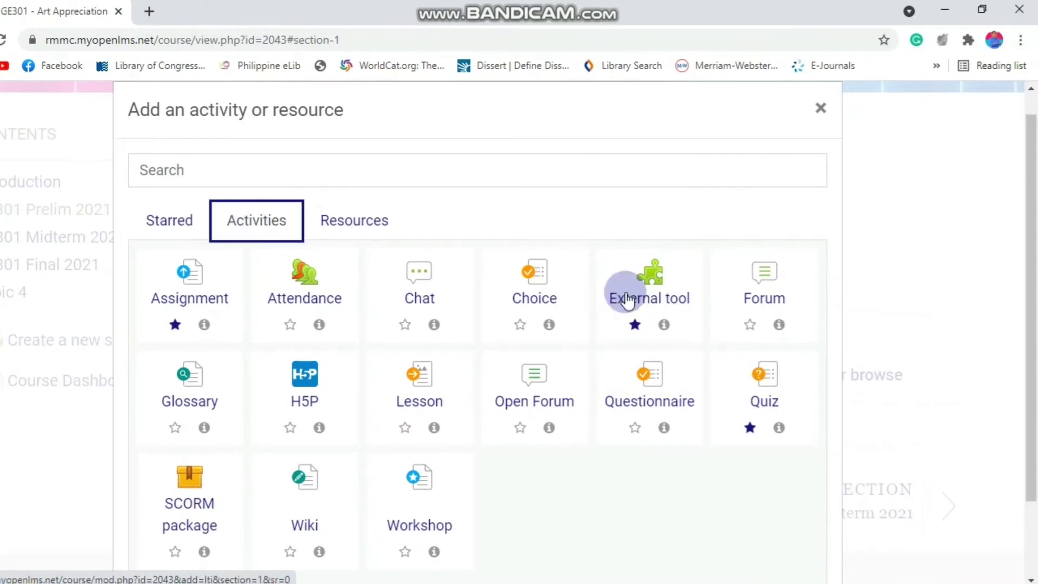
left_click(652, 301)
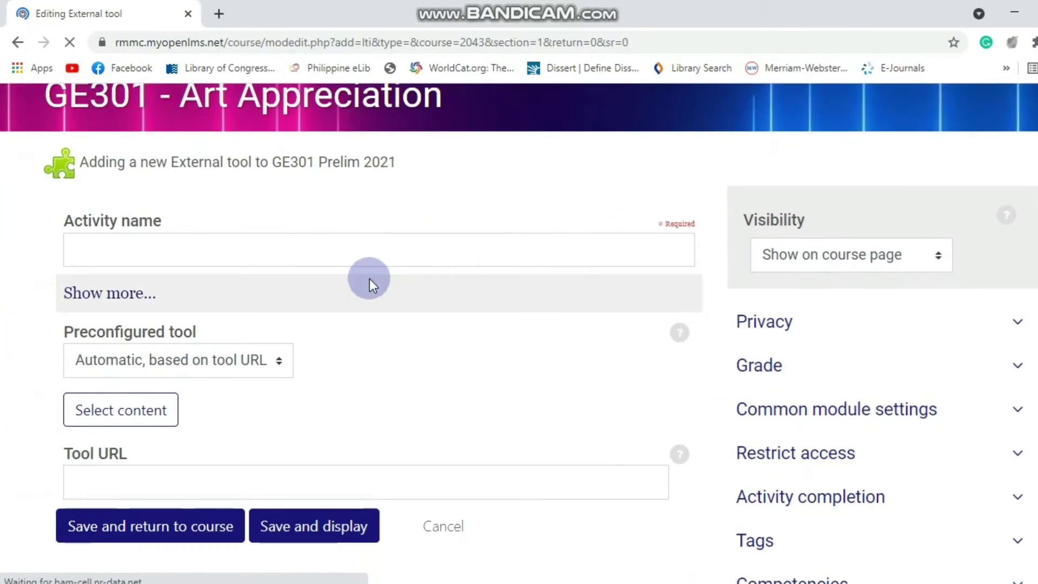
Name the activity 'First Day Class Meeting' and choose ClassIn as the preconfigured tool
left_click(217, 320)
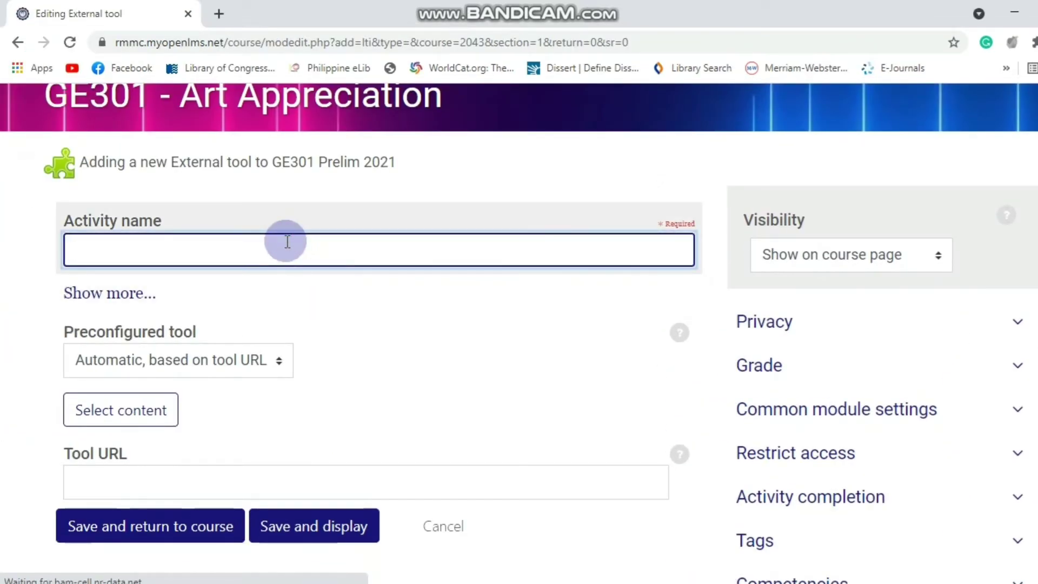
type("F")
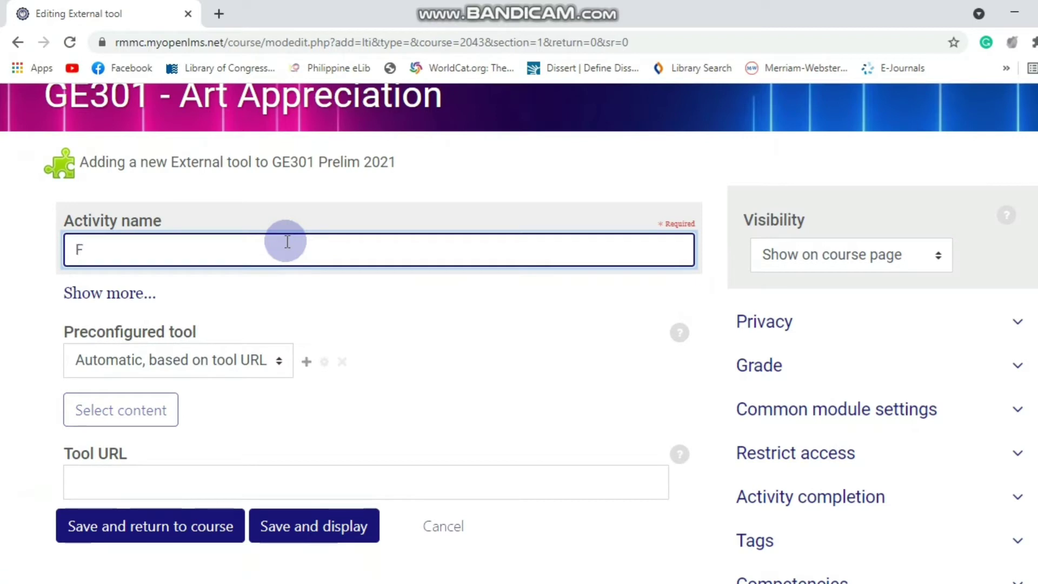
type("irst D")
type("ay")
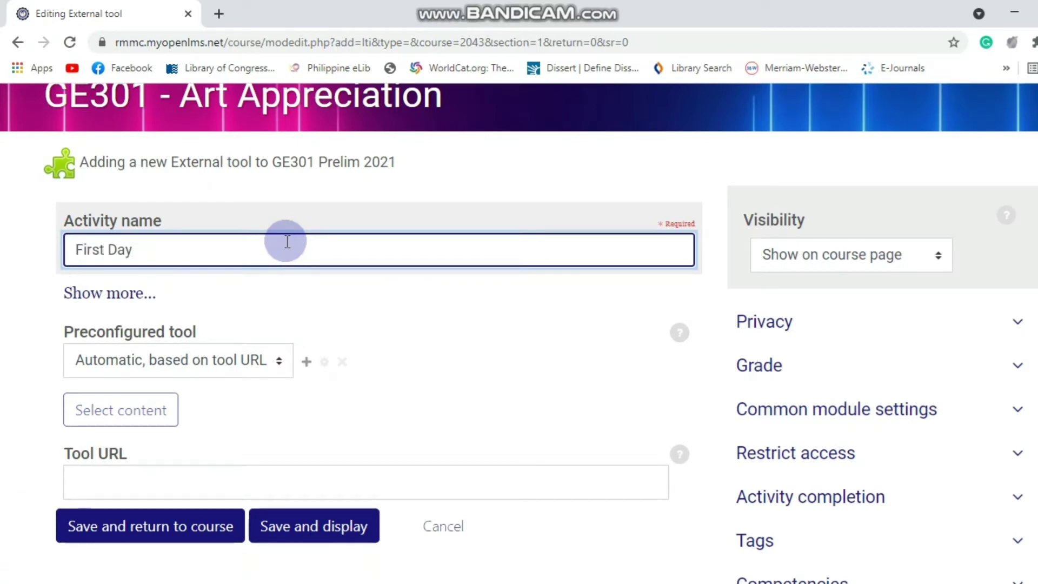
type(" Class")
type(" Meeting")
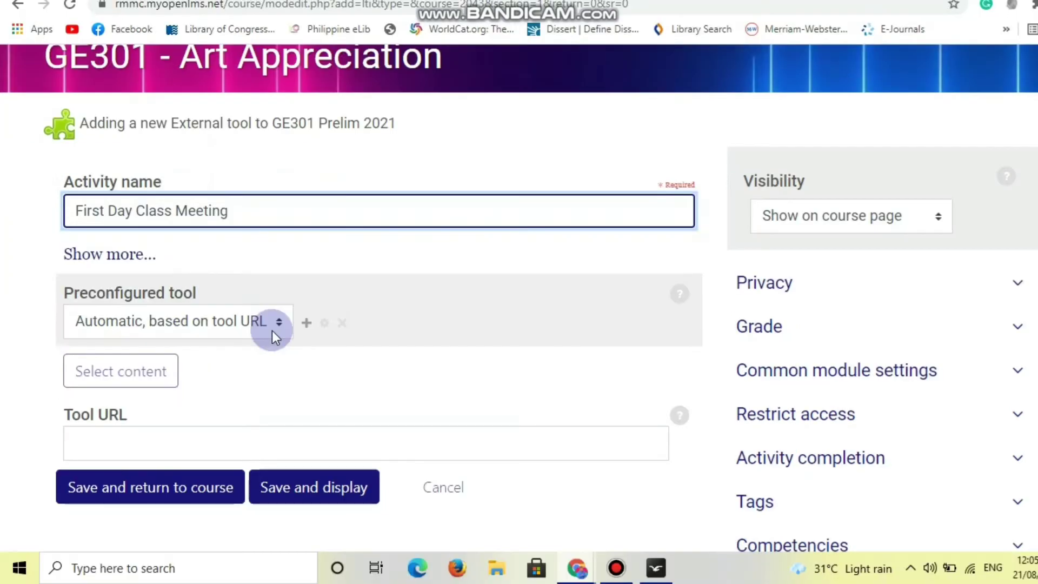
left_click(273, 324)
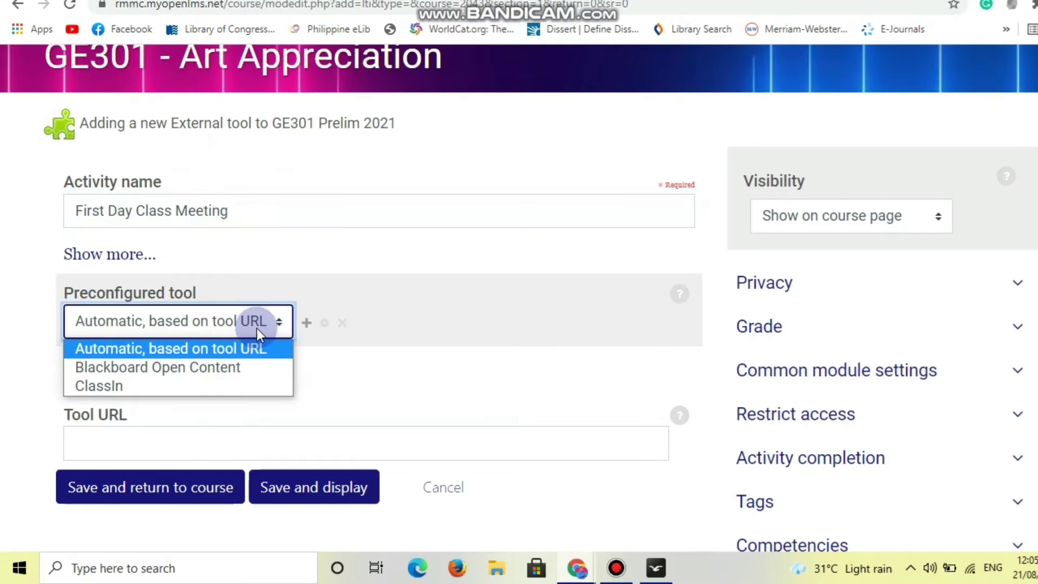
left_click(174, 385)
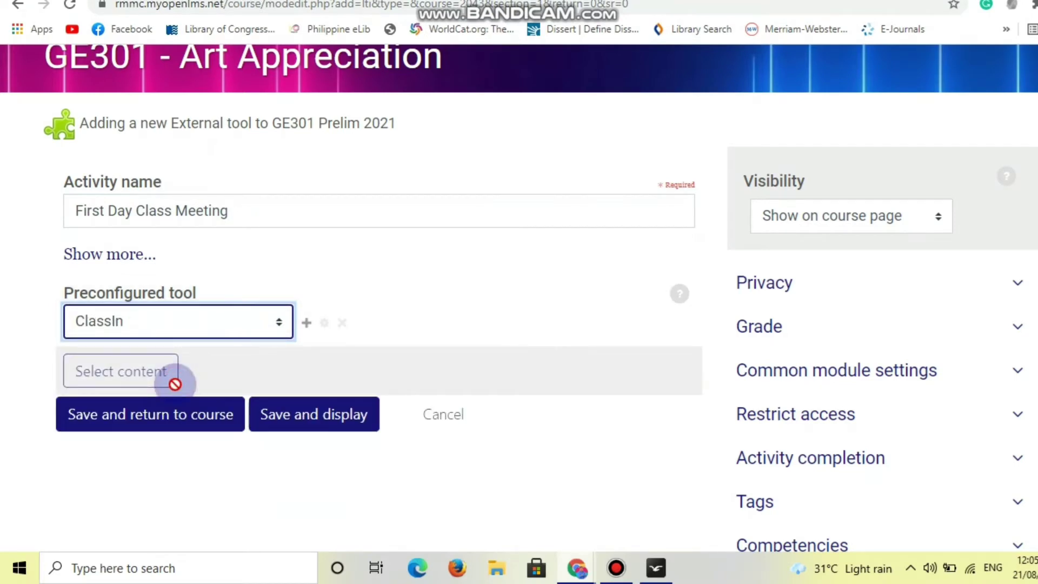
Save and display the activity, scrolling its page to find the ClassIn panel
left_click(299, 420)
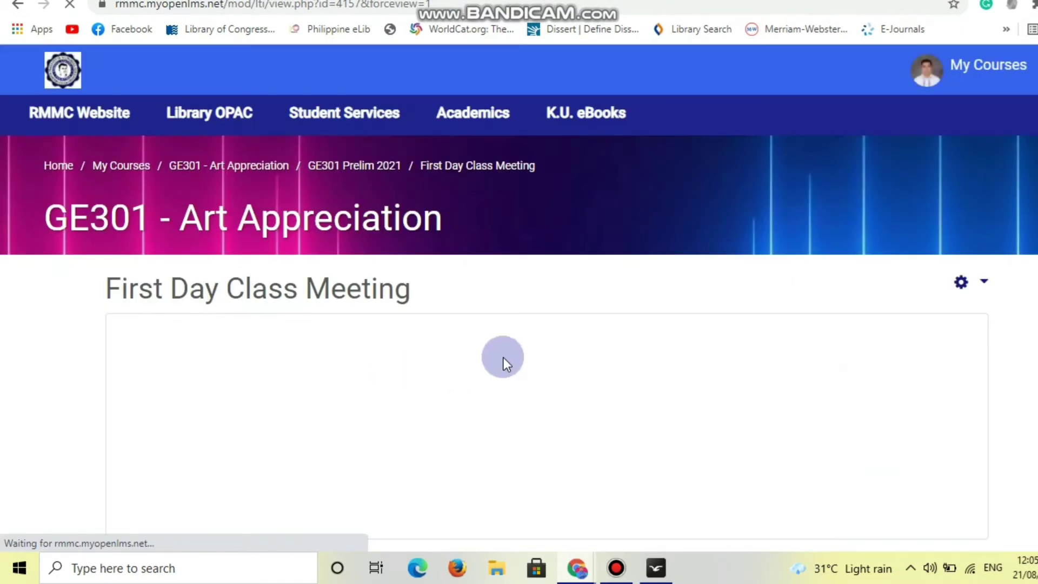
scroll(504, 358, "down", 5)
scroll(503, 358, "down", 3)
scroll(504, 358, "up", 5)
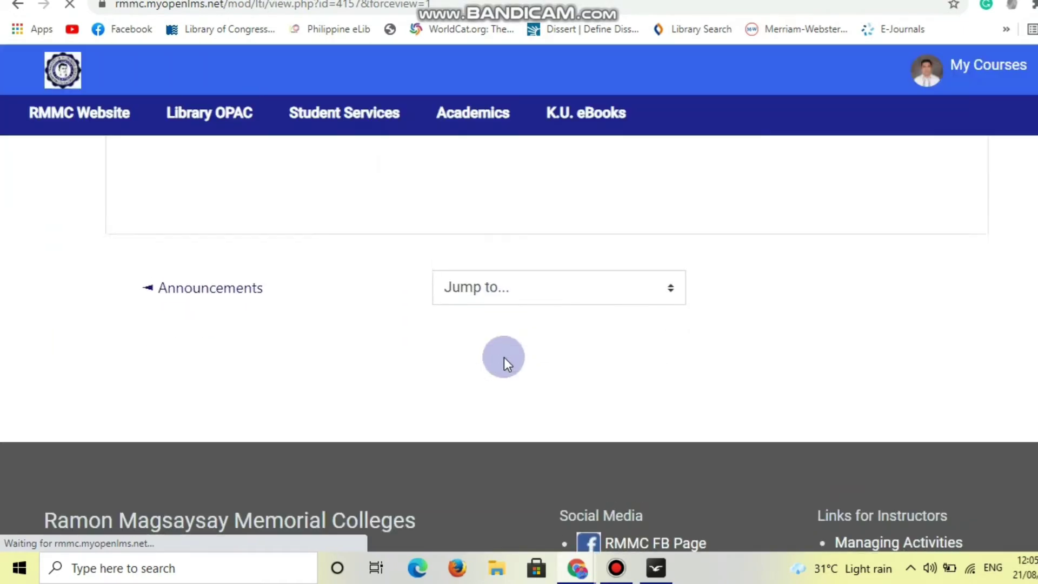
scroll(504, 358, "up", 2)
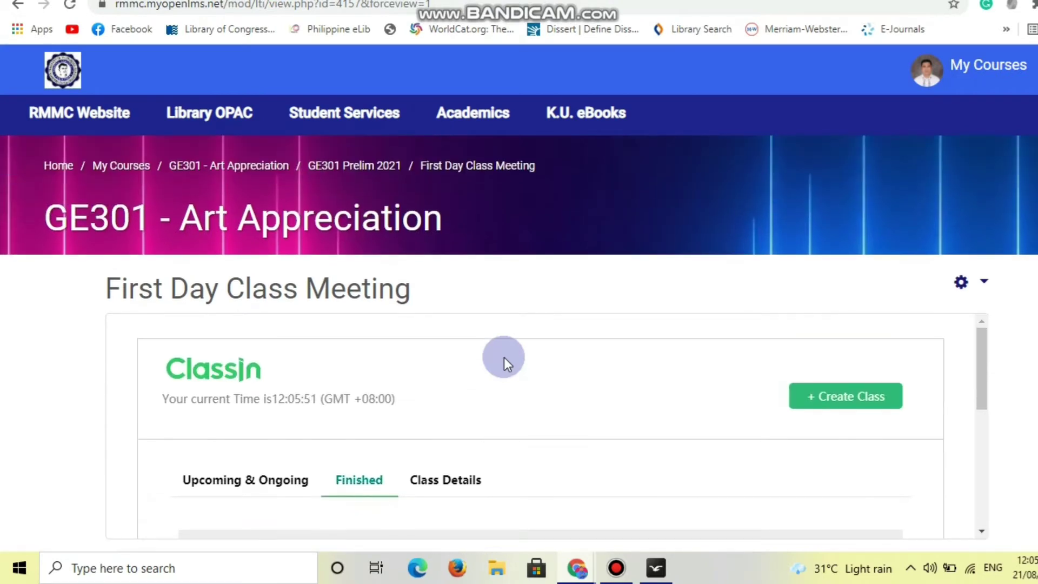
scroll(504, 357, "down", 2)
scroll(504, 358, "up", 2)
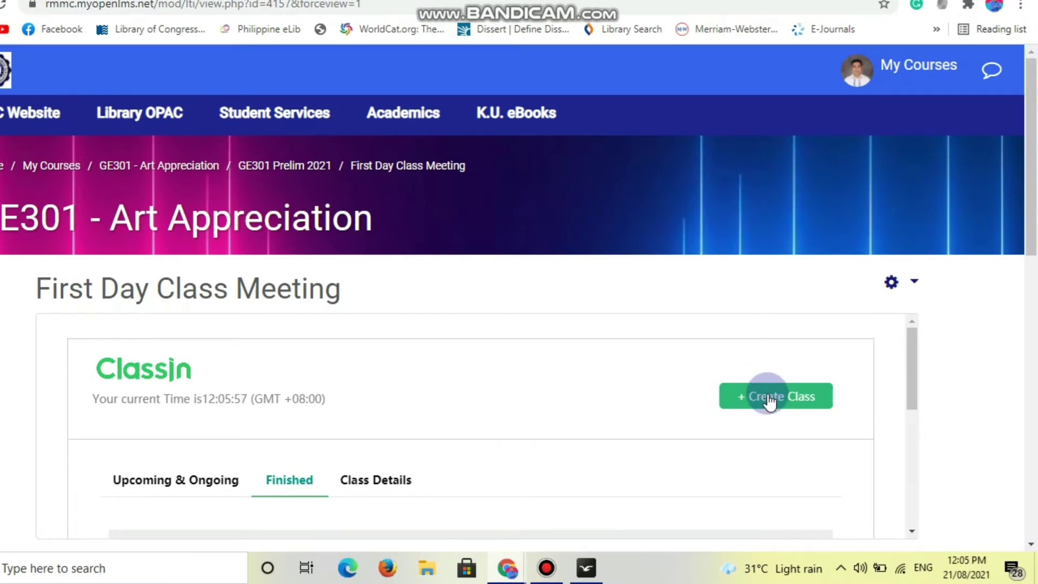
scroll(580, 421, "down", 3)
scroll(580, 421, "up", 3)
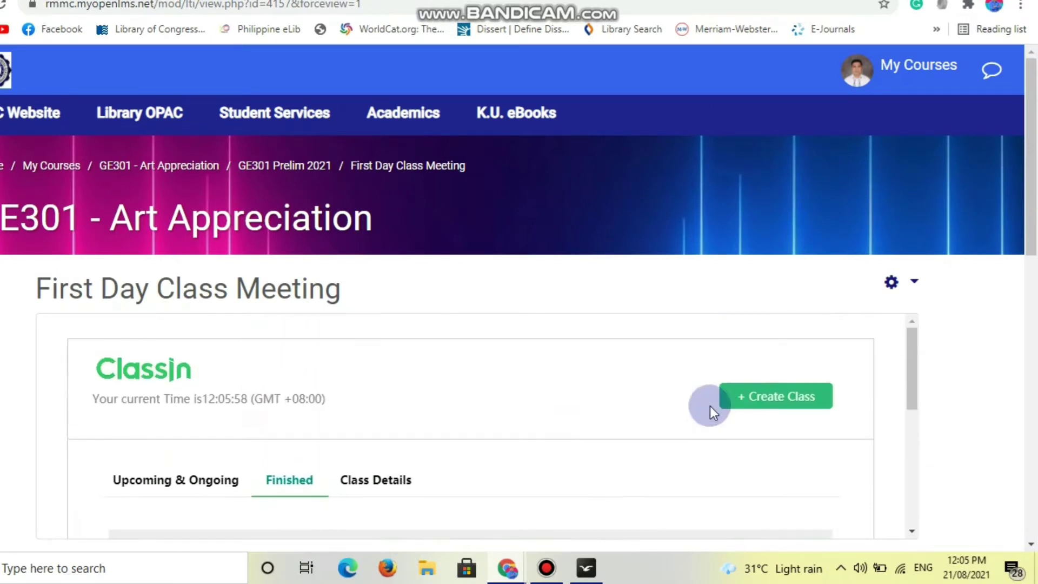
Start a new ClassIn class named 'GE301 First Meeting'
left_click(753, 404)
scroll(660, 393, "down", 1)
scroll(661, 393, "down", 3)
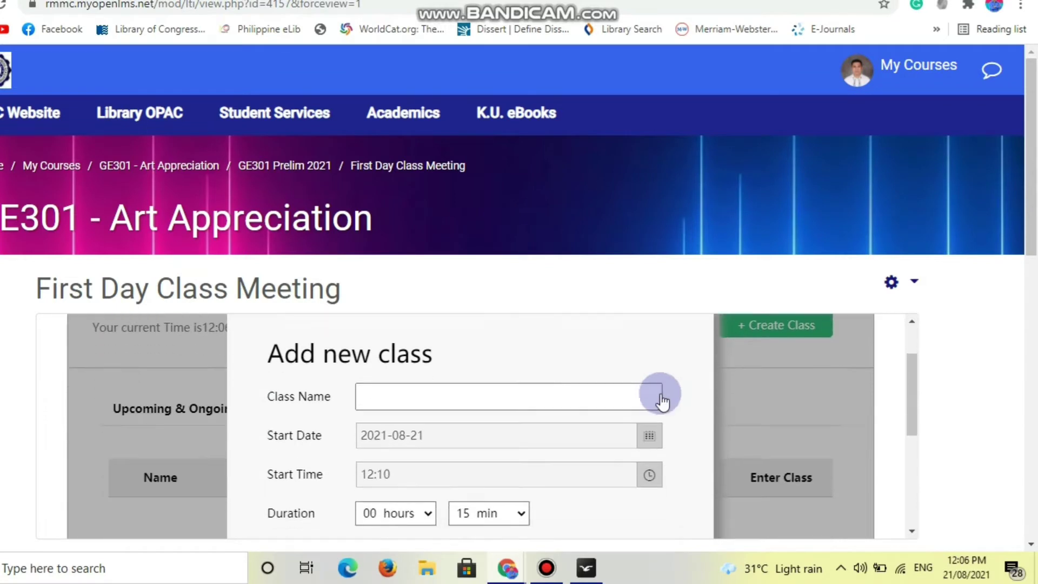
scroll(533, 410, "up", 2)
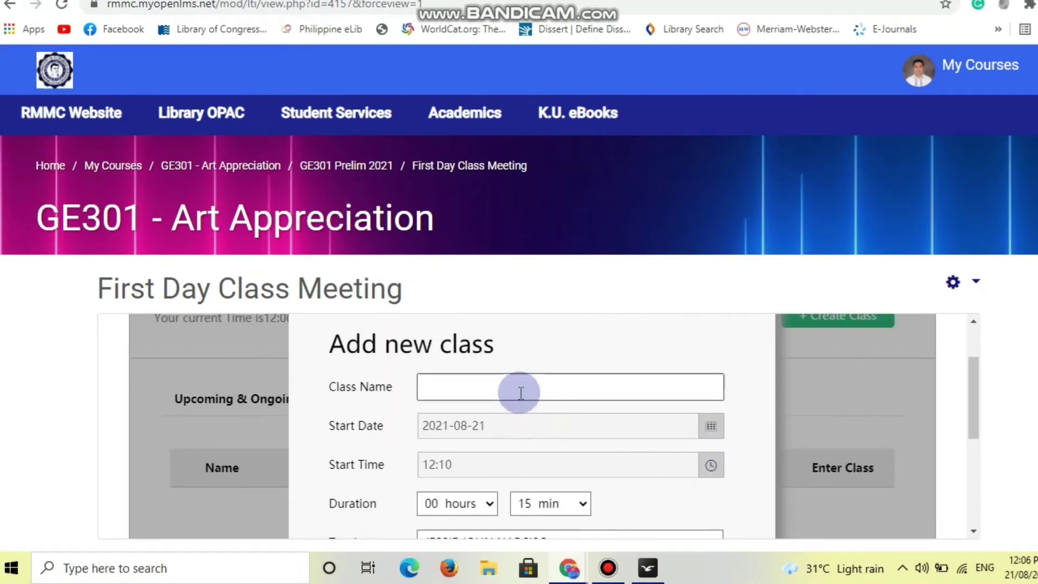
left_click(520, 388)
type("GE")
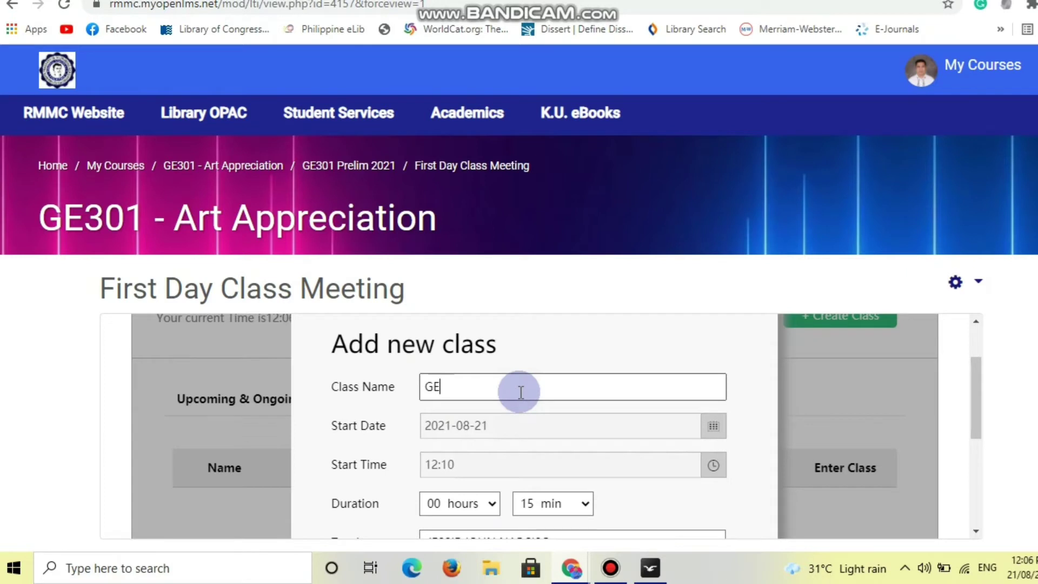
type("301")
type(" First ")
type("Meeting")
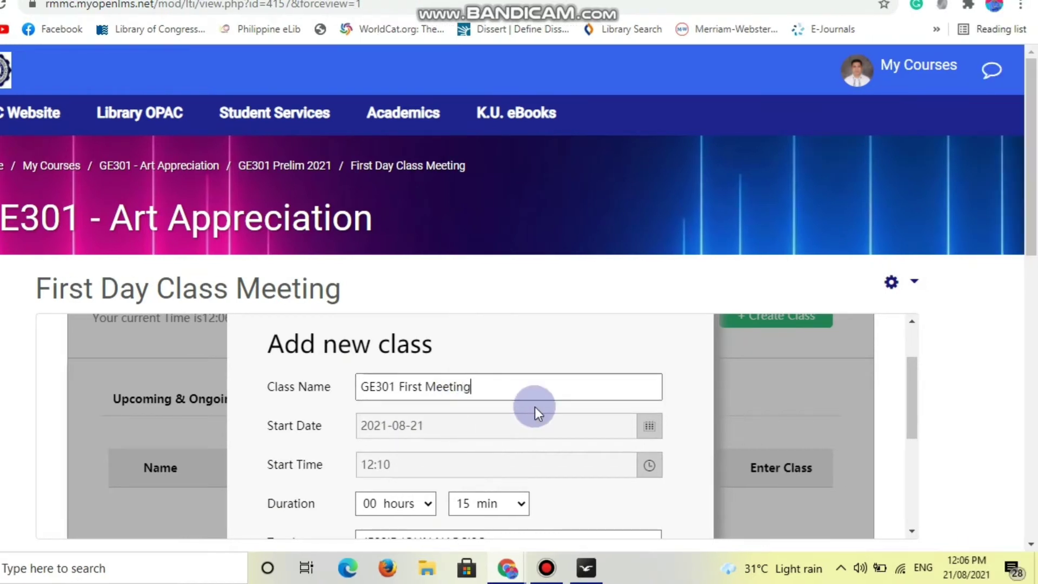
Set the class duration to 1 hour 00 minutes
scroll(534, 407, "down", 3)
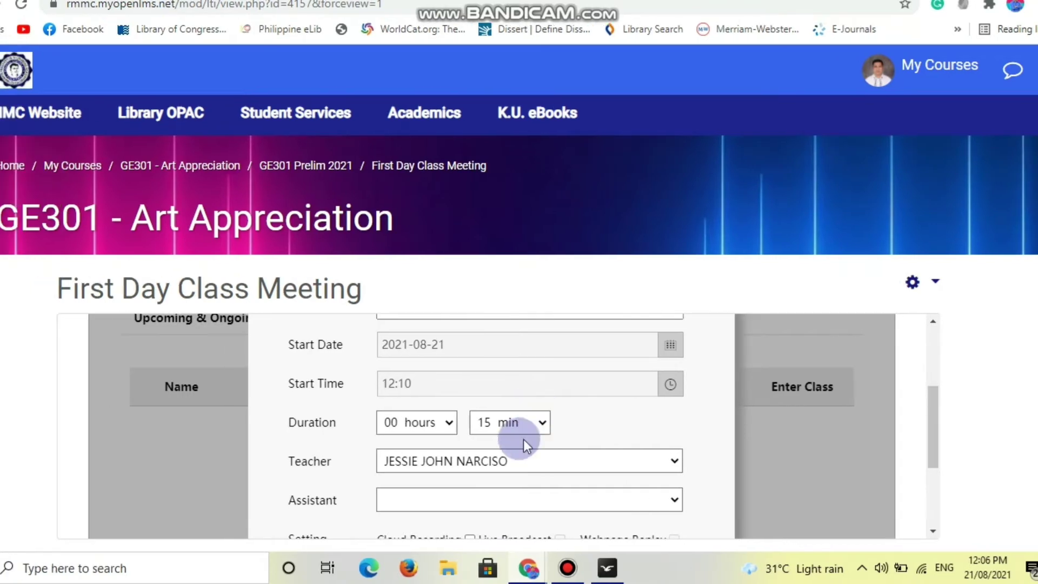
left_click(428, 423)
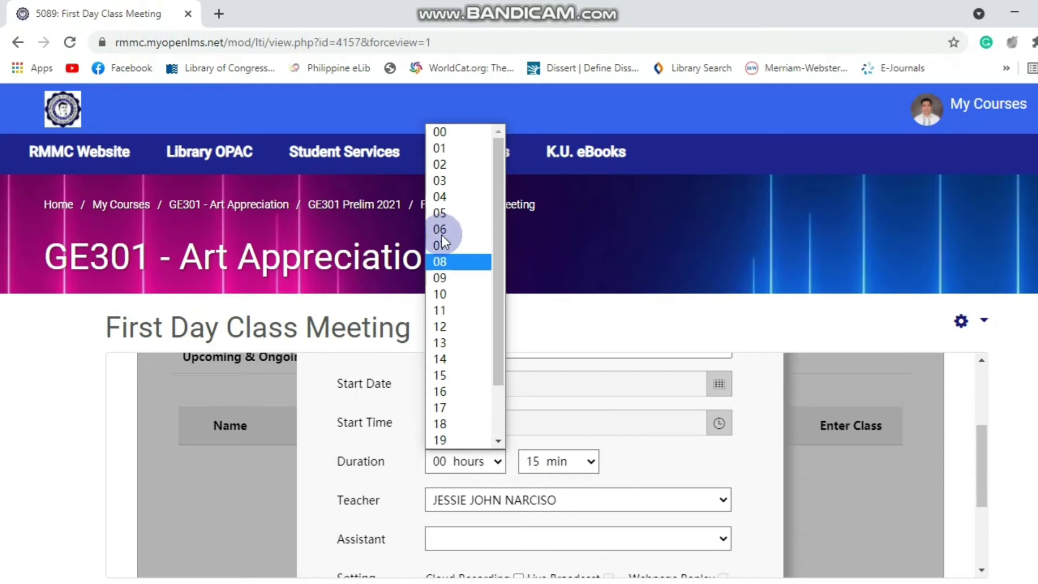
left_click(441, 146)
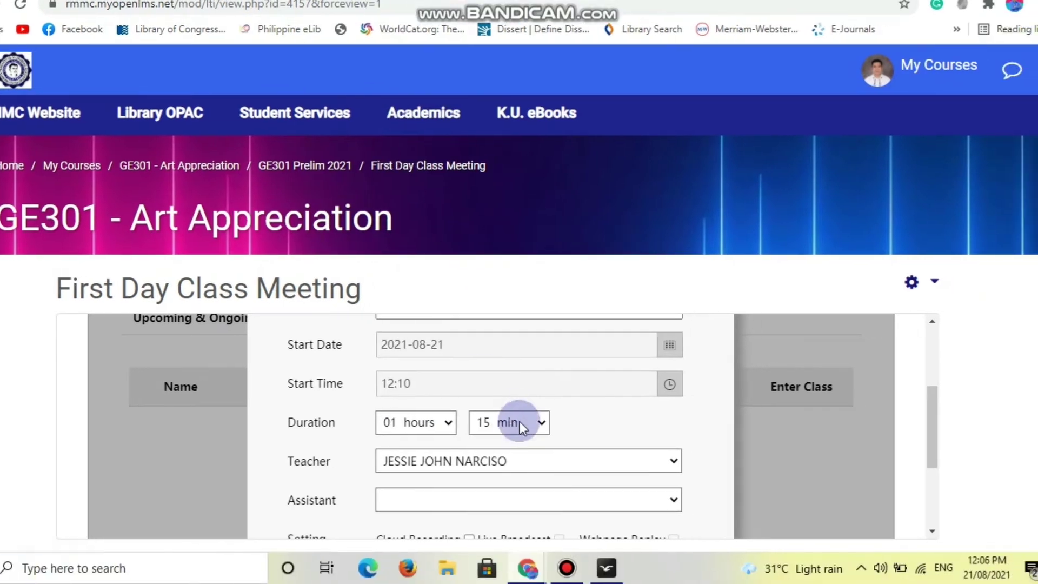
left_click(586, 462)
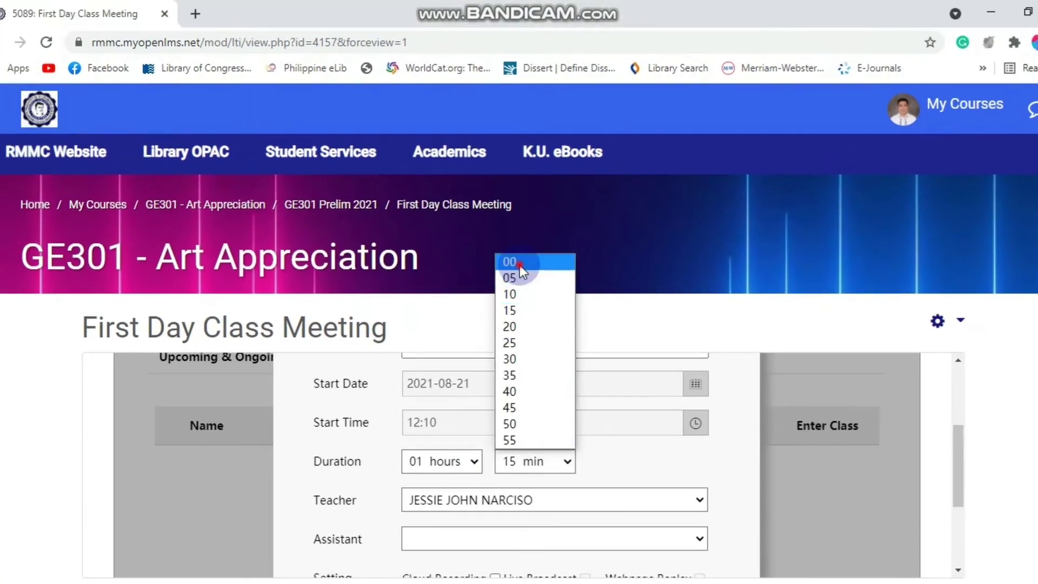
left_click(514, 222)
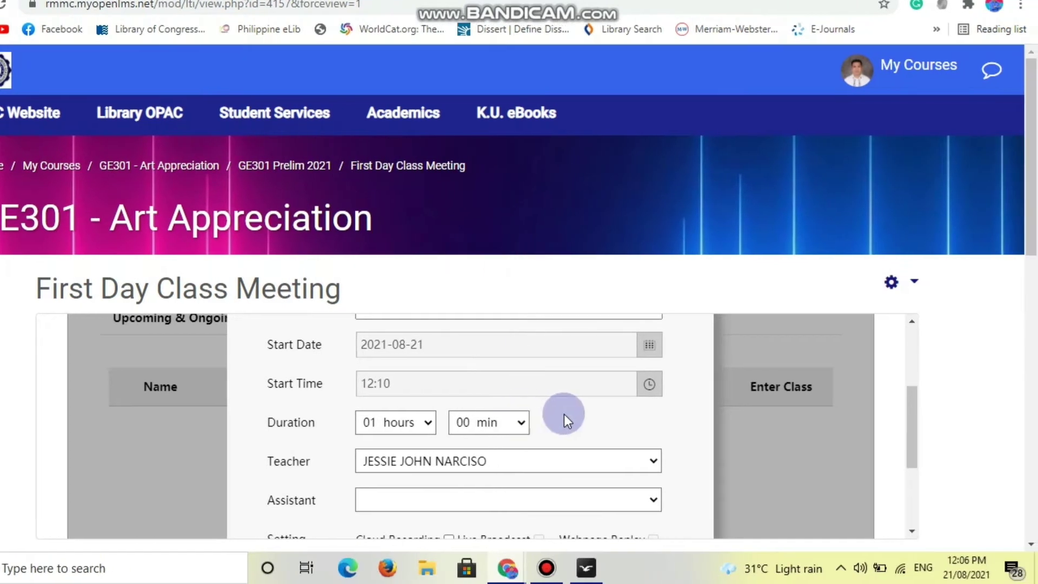
Leave the assistant empty, enable Cloud Recording, Live Broadcast and Webpage Replay, and submit
scroll(564, 420, "down", 2)
left_click(559, 425)
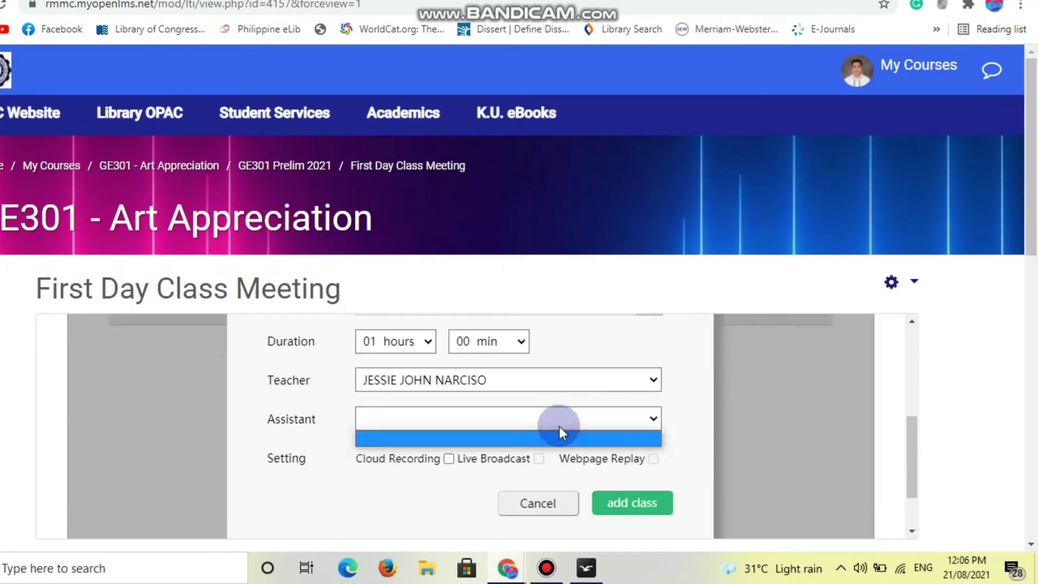
left_click(559, 425)
scroll(559, 420, "down", 2)
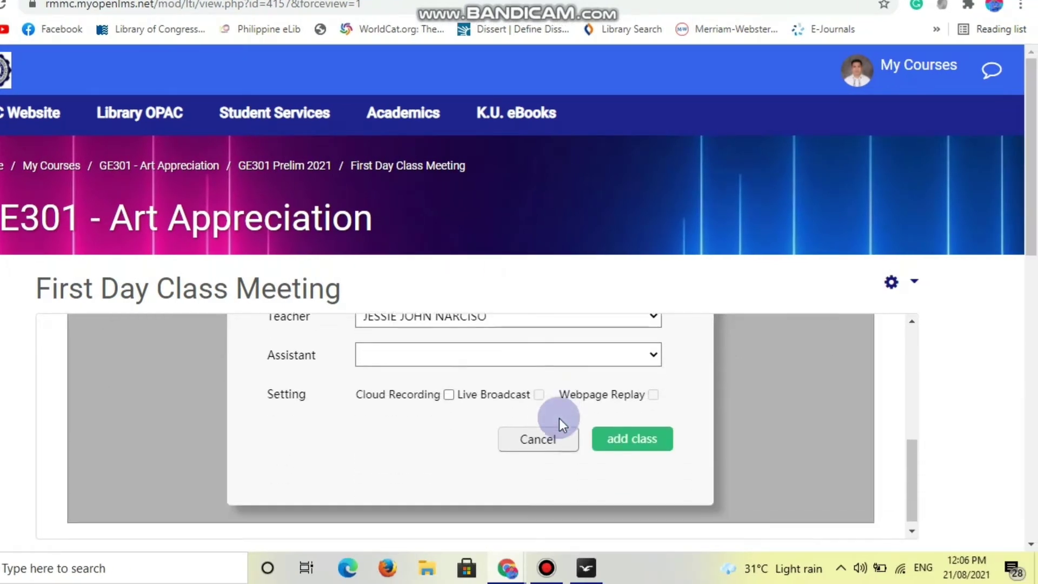
left_click(518, 386)
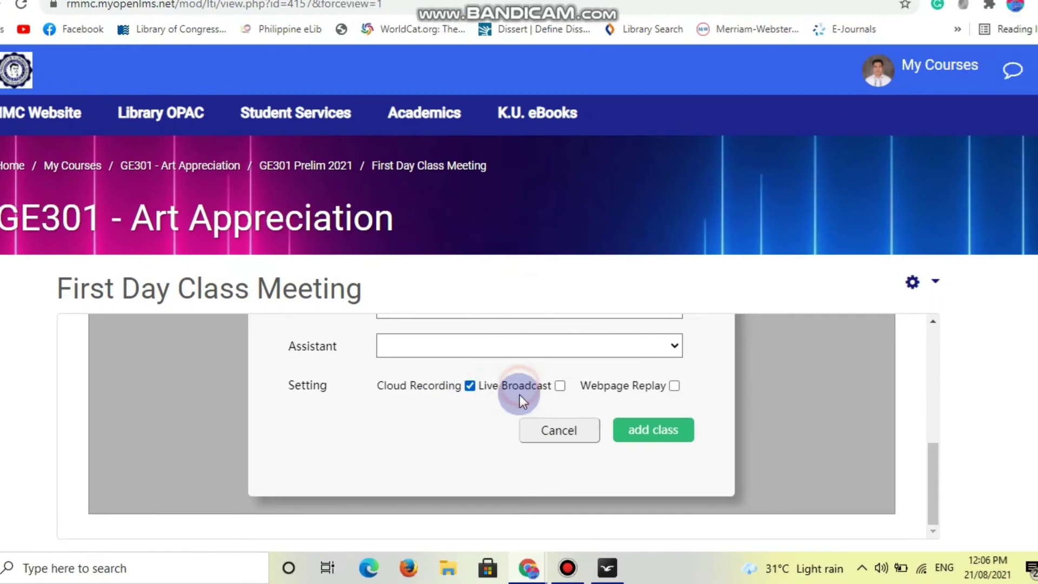
left_click(539, 386)
left_click(652, 386)
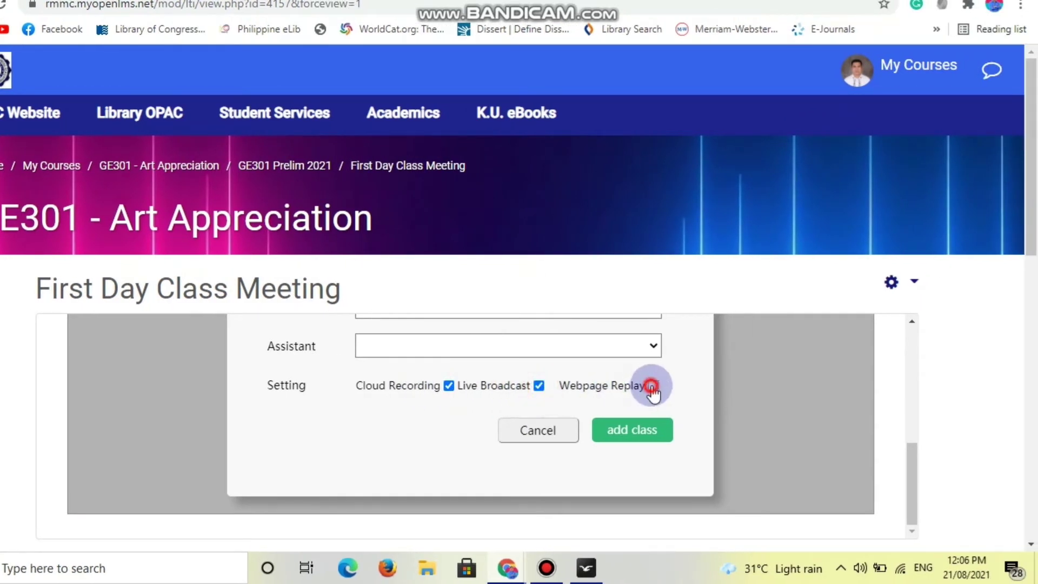
left_click(631, 430)
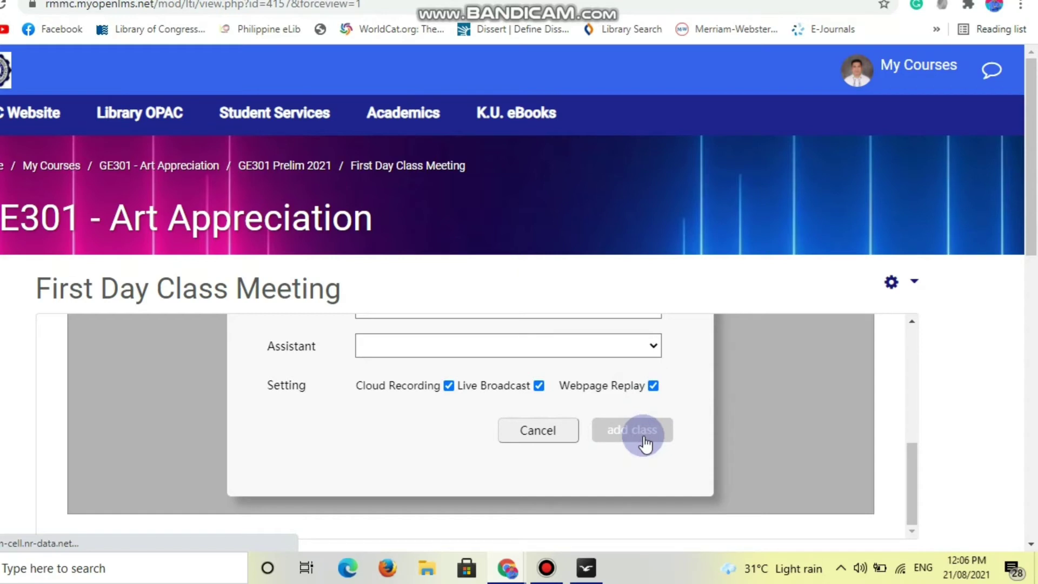
scroll(753, 398, "down", 3)
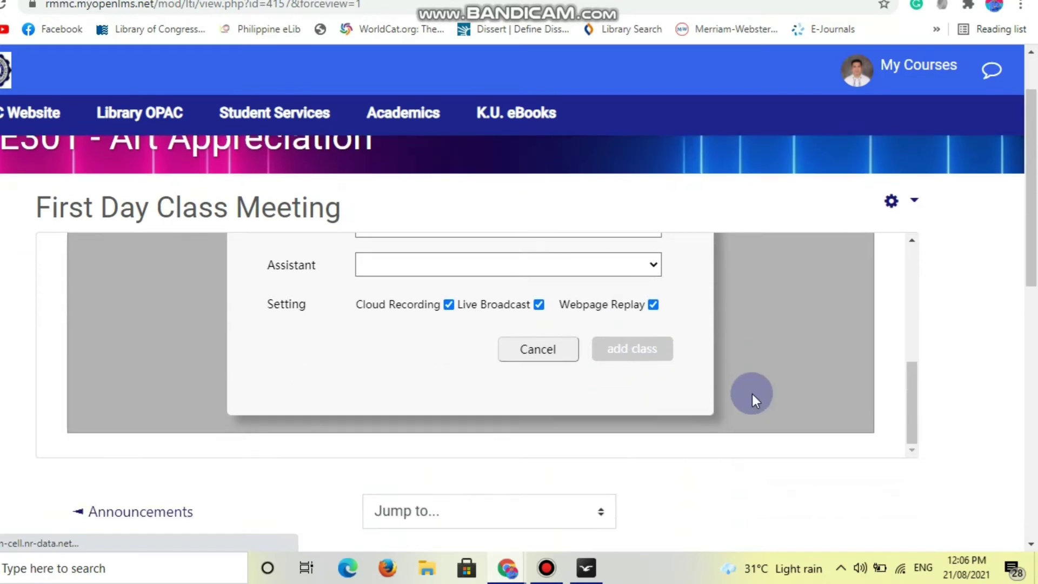
scroll(753, 399, "up", 1)
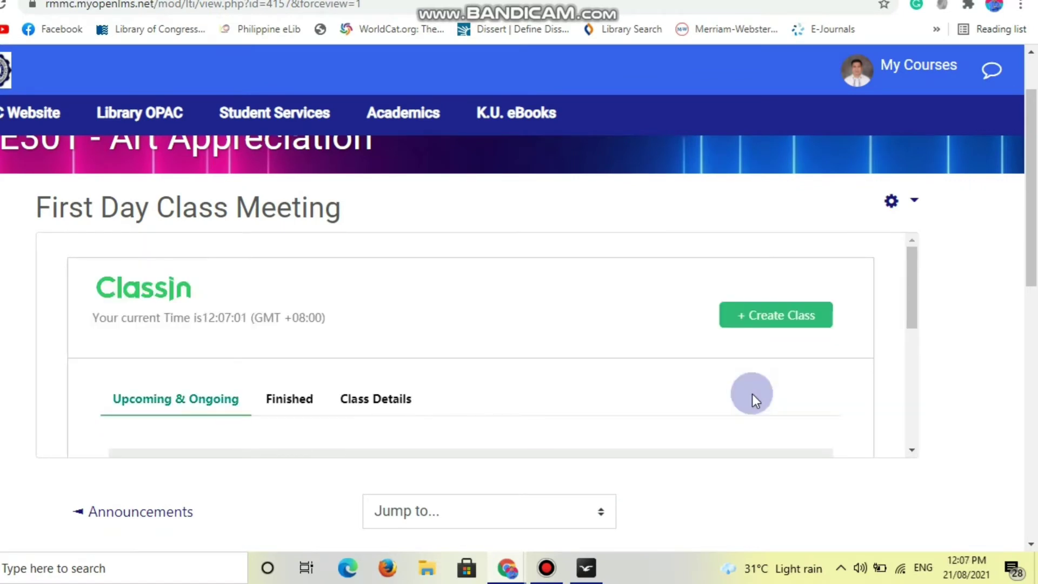
scroll(751, 394, "down", 3)
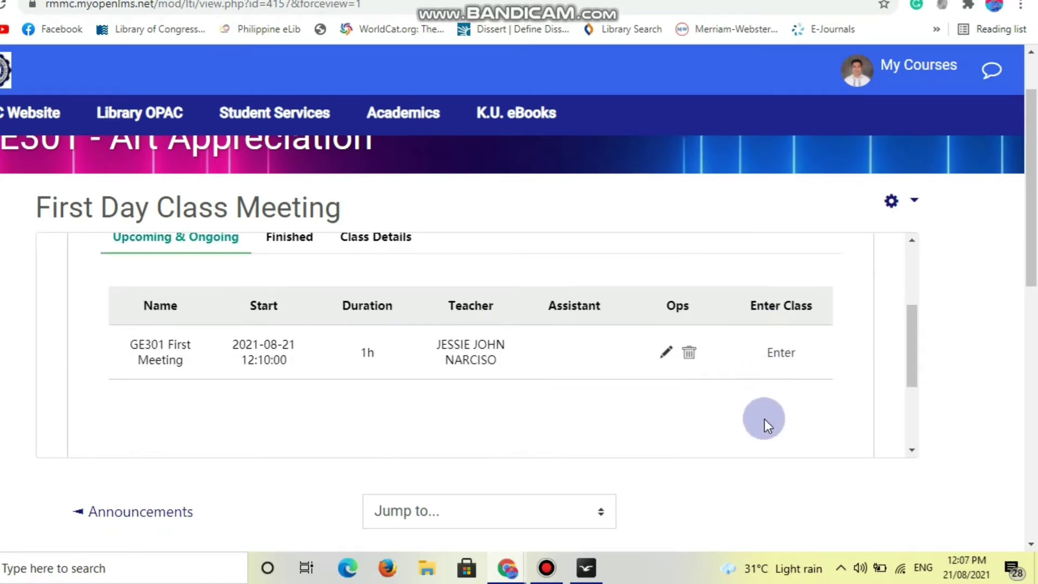
left_click(781, 360)
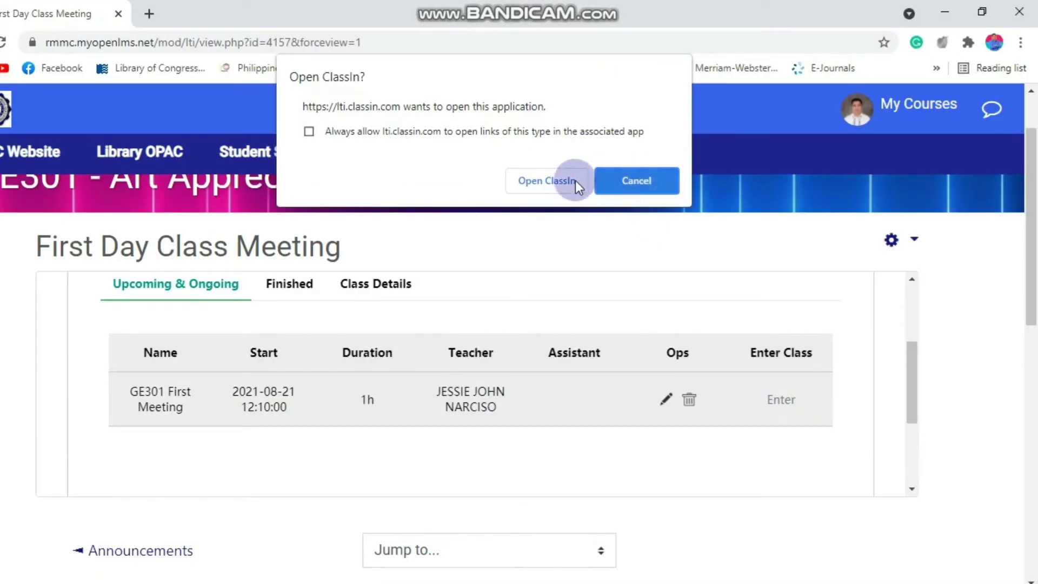
Allow Chrome to open ClassIn, loading the GE301 First Meeting classroom with the webcam live
left_click(550, 184)
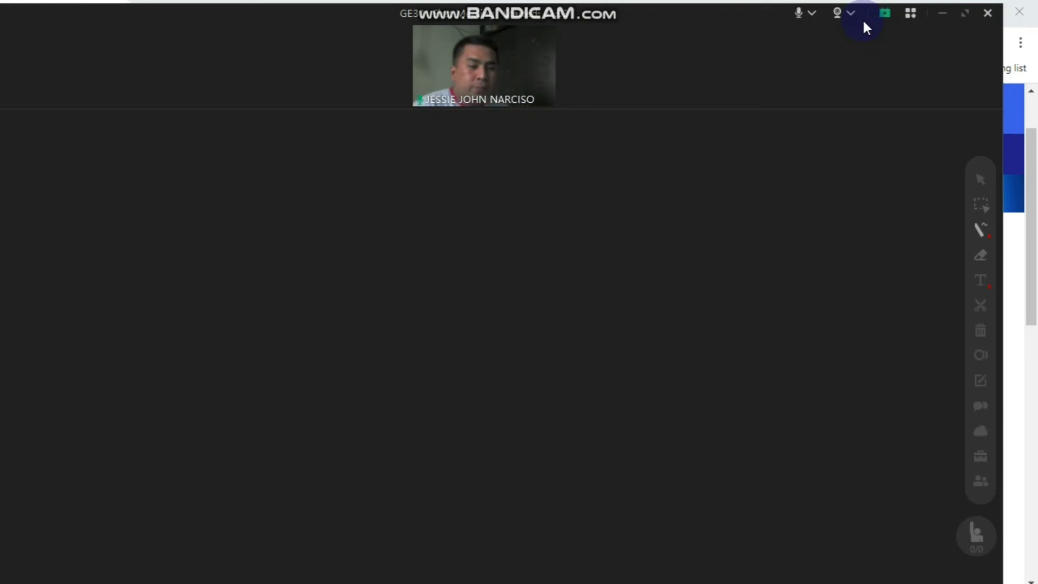
Open the microphone options dropdown in the classroom's top bar
left_click(812, 13)
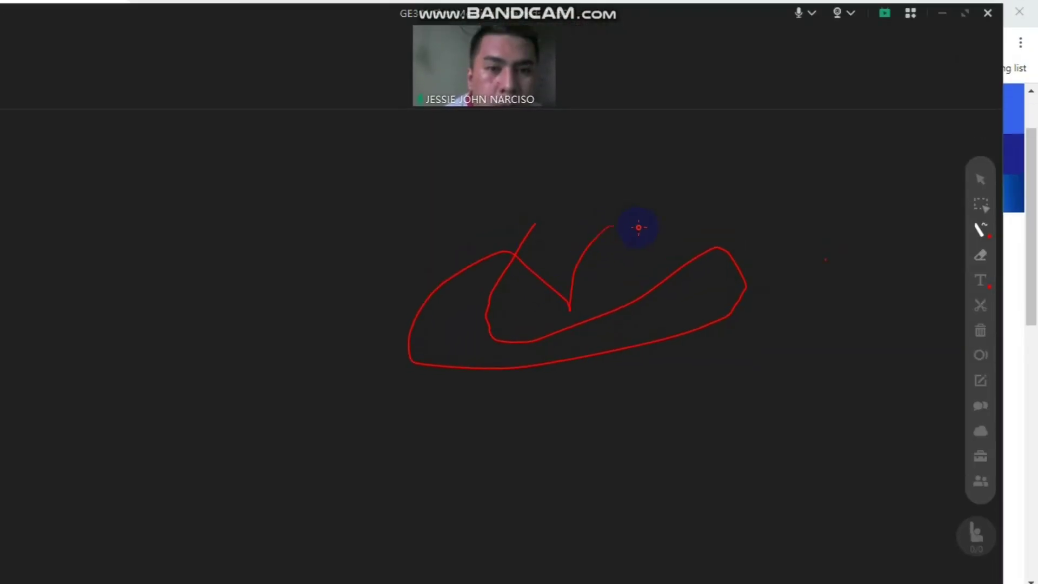
Remove the red scribble and write 'yes asa namo class?:p' in red text on the whiteboard
left_click(981, 204)
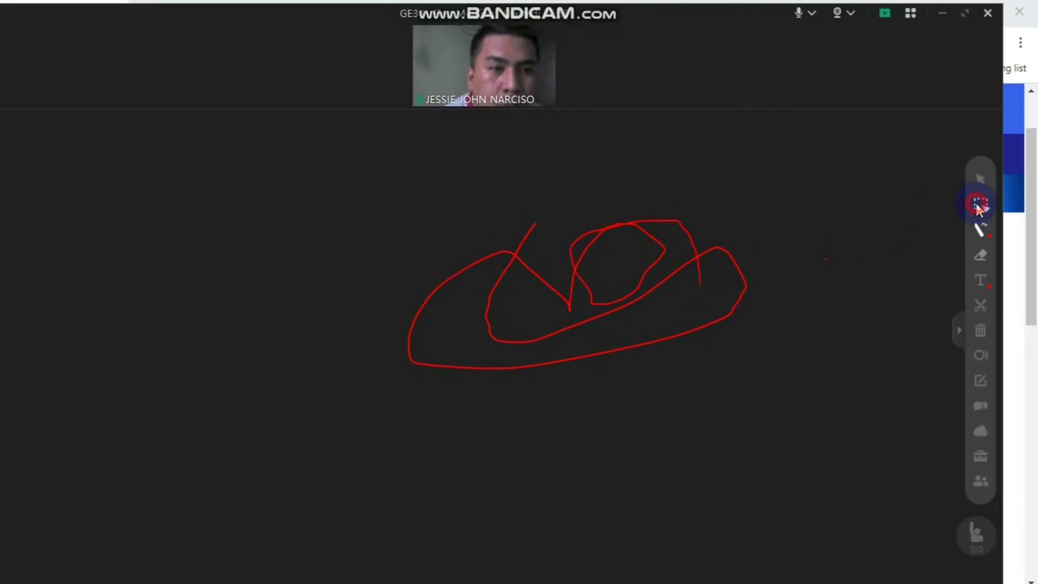
mouse_move(469, 203)
left_mouse_down()
mouse_move(524, 391)
mouse_move(859, 411)
left_mouse_up()
mouse_move(702, 223)
left_mouse_down()
mouse_move(464, 248)
mouse_move(672, 297)
mouse_move(672, 262)
mouse_move(812, 241)
left_mouse_up()
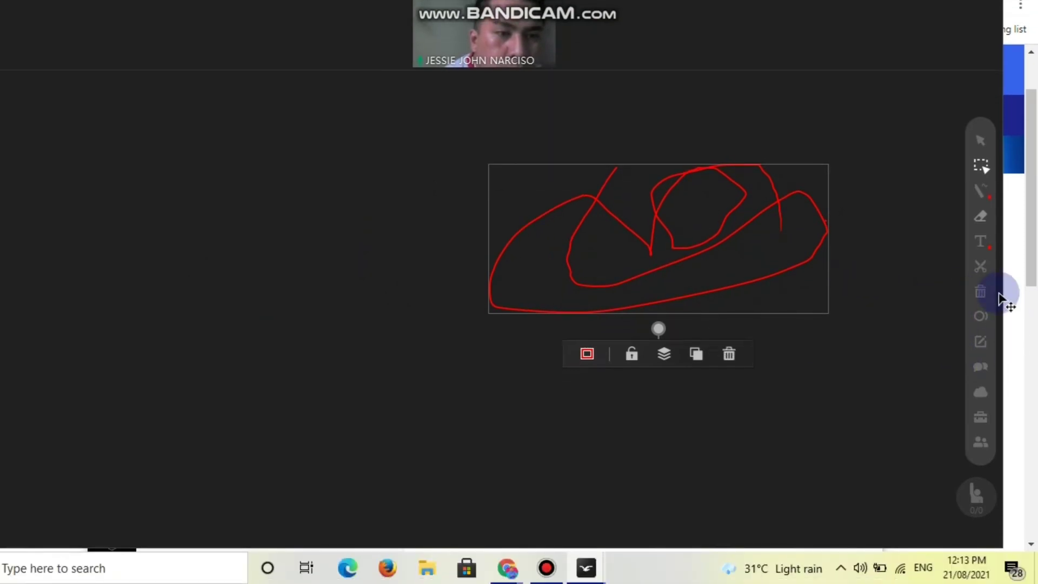
left_click(991, 298)
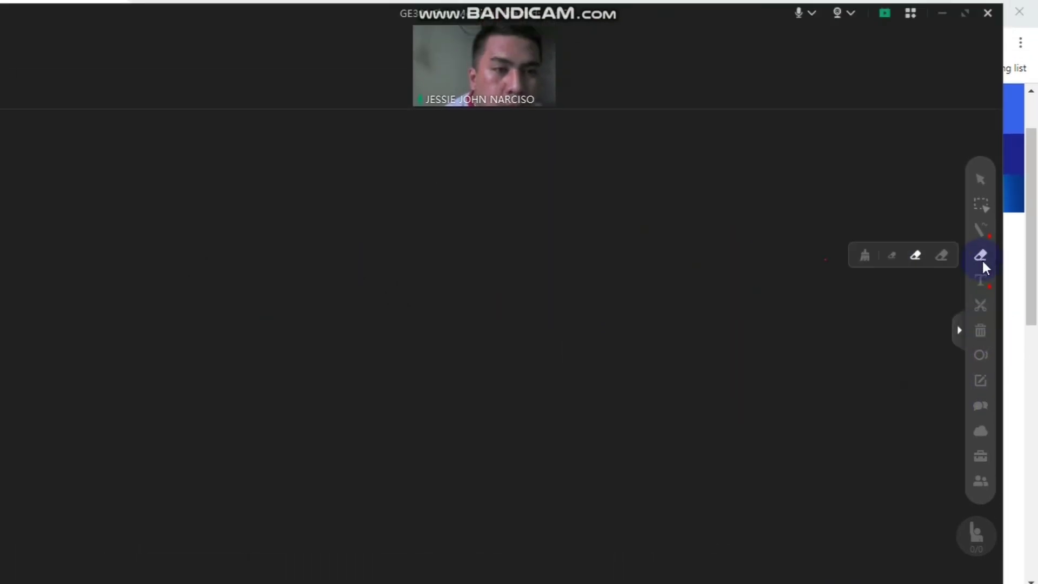
left_click(980, 281)
type("yes asa namo class?:p")
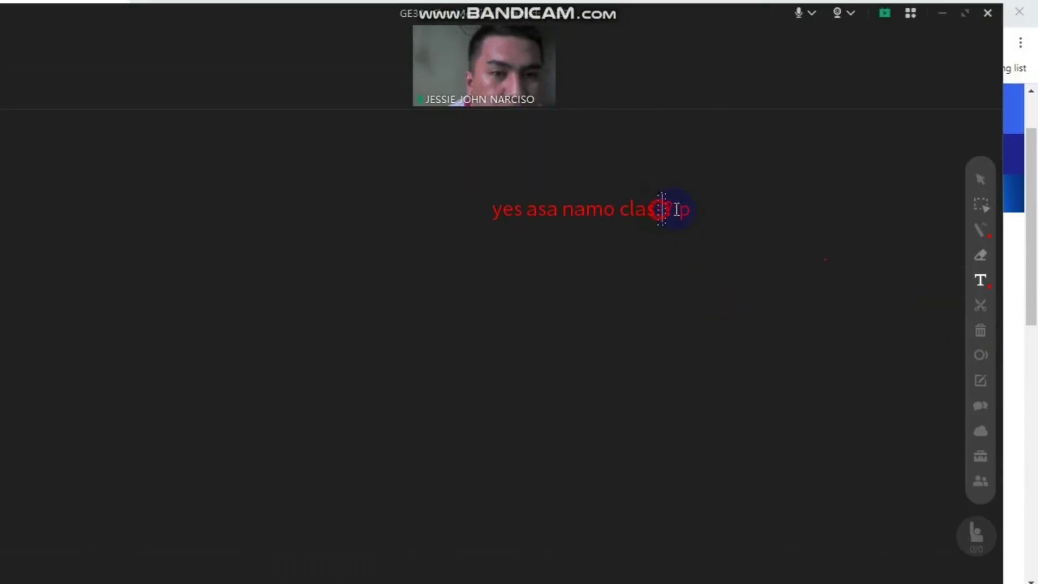
left_click(981, 204)
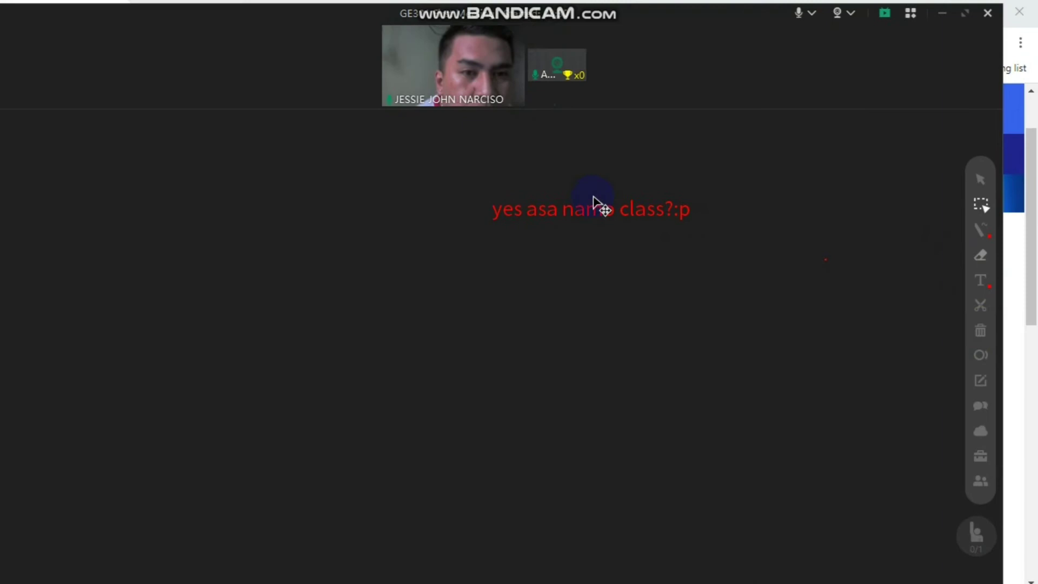
Delete the red text from the board and move the student's video tile beside the teacher's
left_click_drag(482, 204, 670, 234)
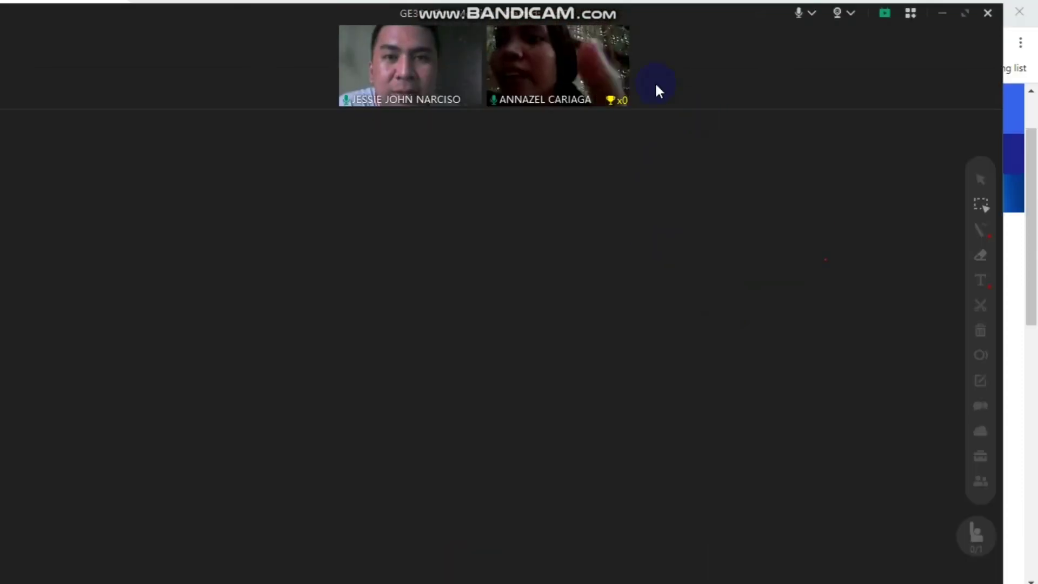
mouse_move(591, 62)
mouse_move(592, 62)
left_mouse_down()
mouse_move(654, 67)
mouse_move(546, 88)
left_mouse_up()
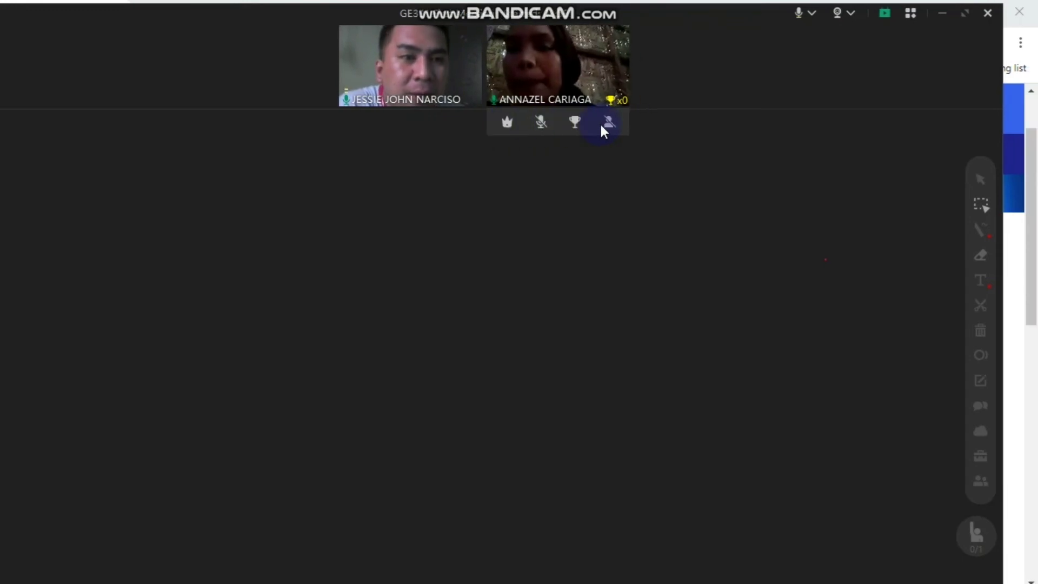
left_click(981, 205)
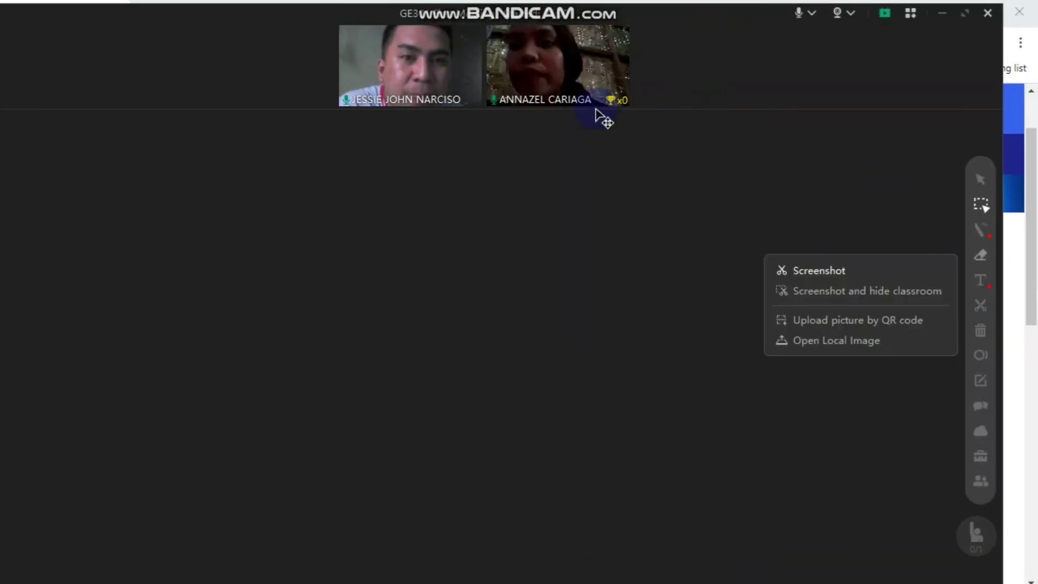
left_click(576, 95)
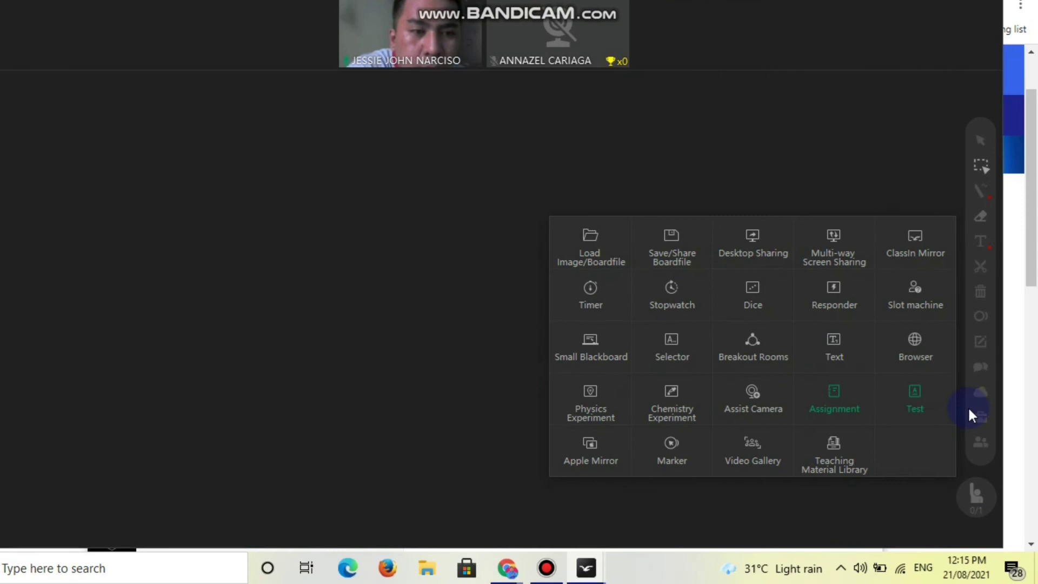
left_click(982, 424)
left_click(981, 444)
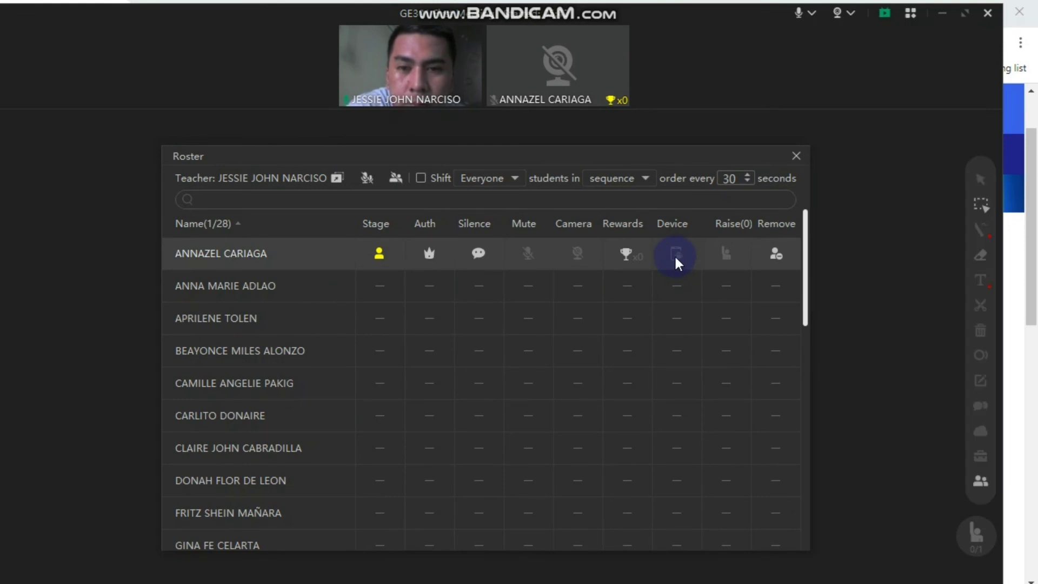
scroll(683, 292, "down", 5)
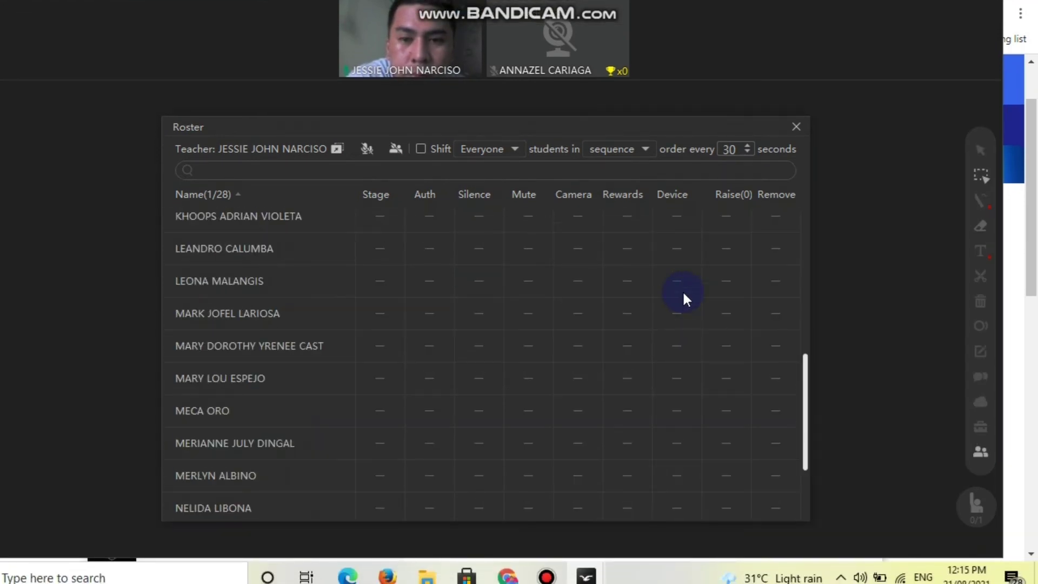
scroll(683, 295, "down", 1)
scroll(683, 294, "up", 5)
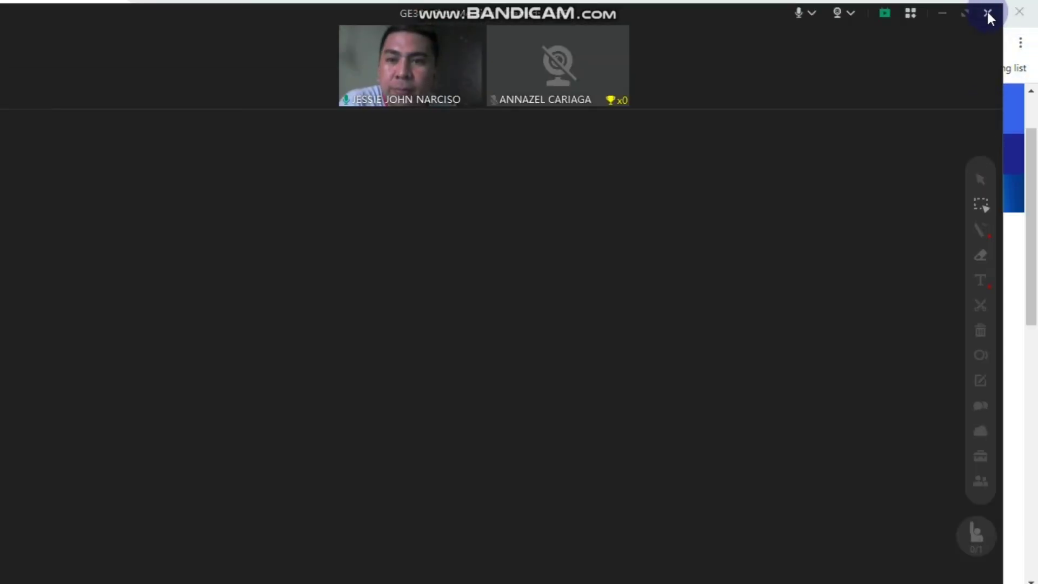
Close the classroom window, bringing up the warning that the recording will be interrupted
left_click(985, 12)
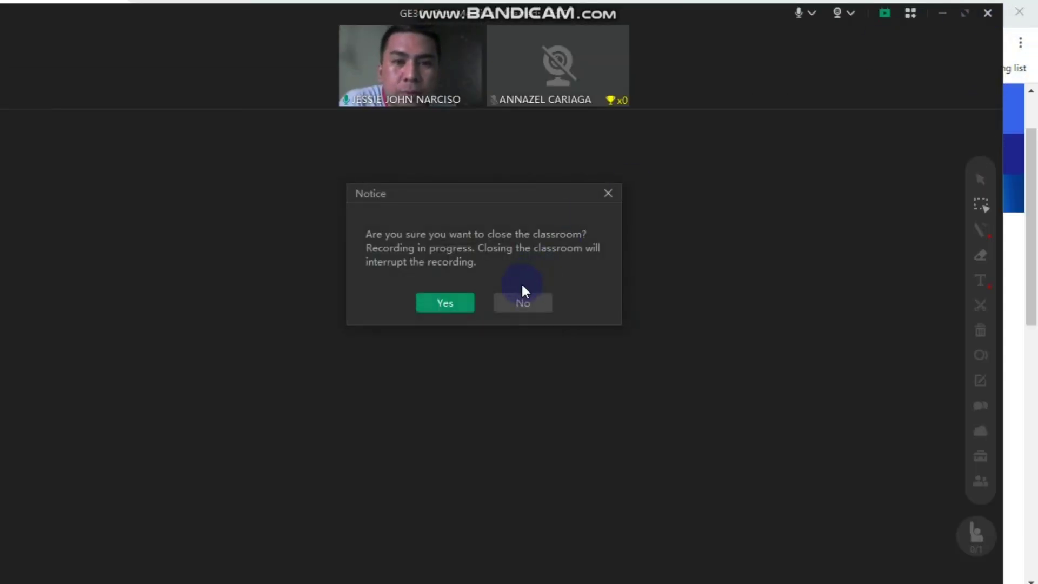